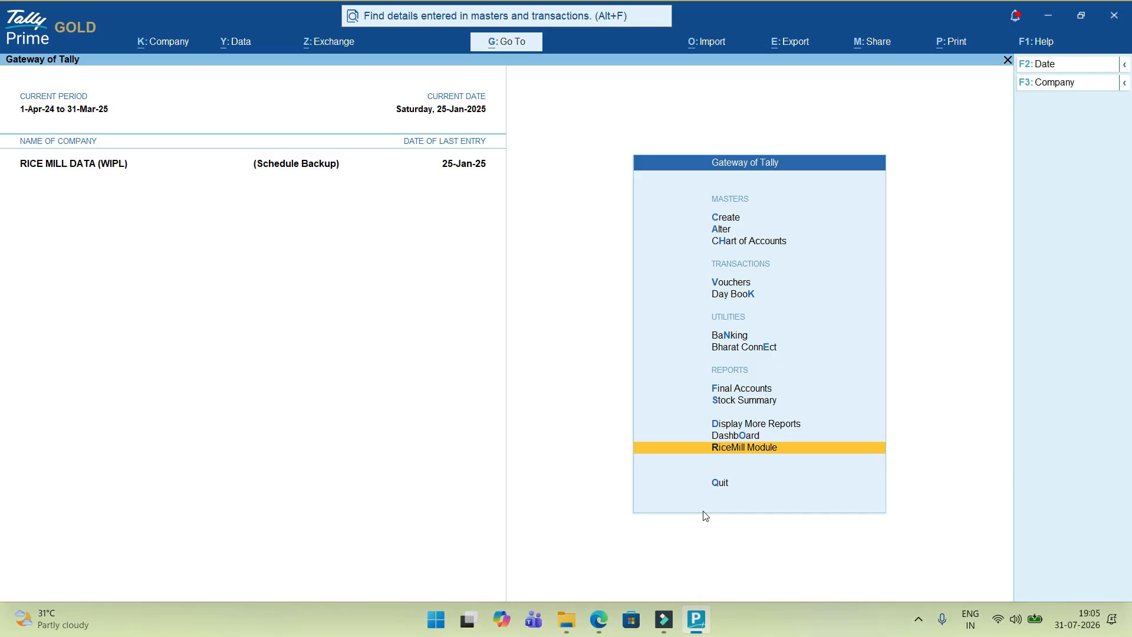
Open the RiceMill Module and look at its CMR Module and Free Sale Module menus
key(Return)
key(Down)
key(Down)
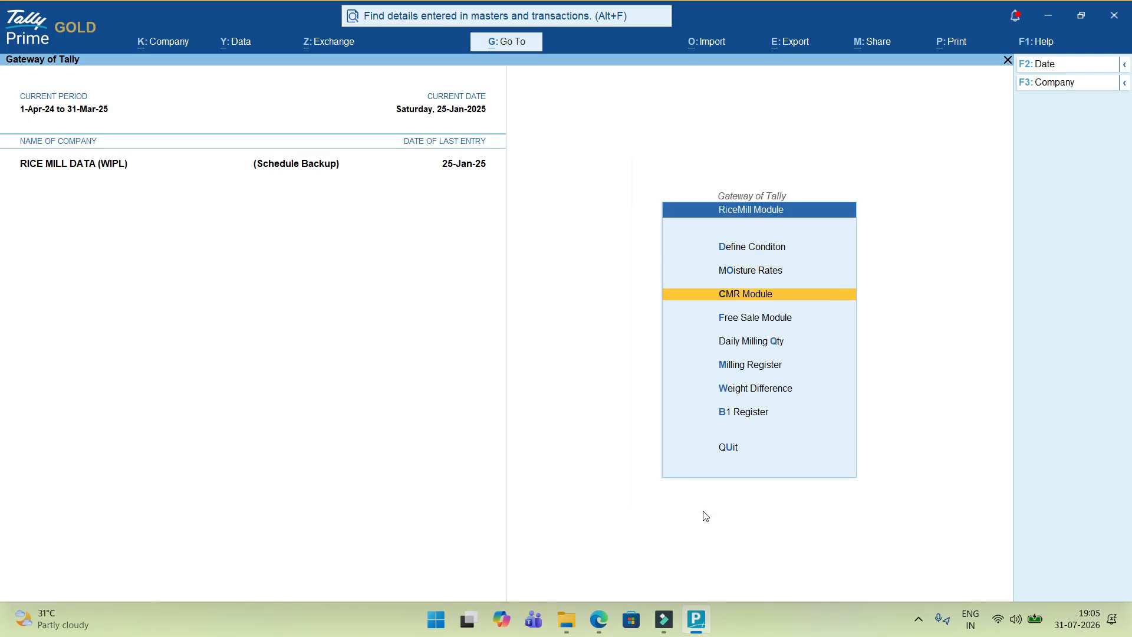
key(Return)
key(Escape)
key(Down)
key(Return)
key(Escape)
key(Up)
View the third listed agreement in alteration mode under the CMR Module's Agreement Entry, leaving it without saving
key(Return)
key(Down)
key(Down)
key(Up)
key(Up)
key(Return)
key(Down)
key(Down)
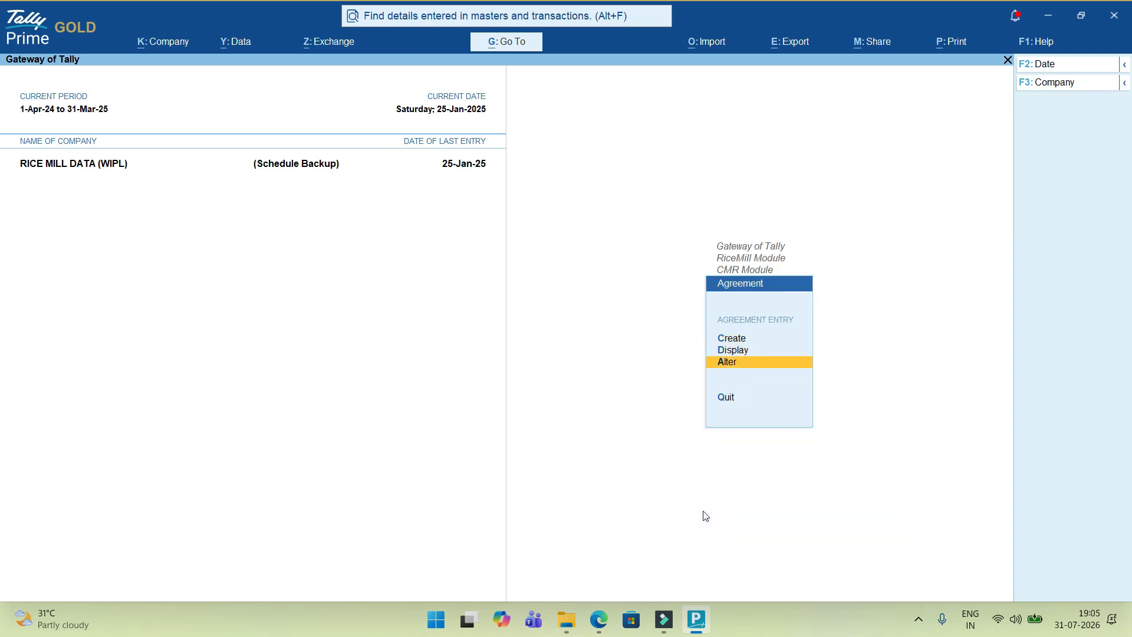
key(Return)
key(Down)
key(Down)
key(Return)
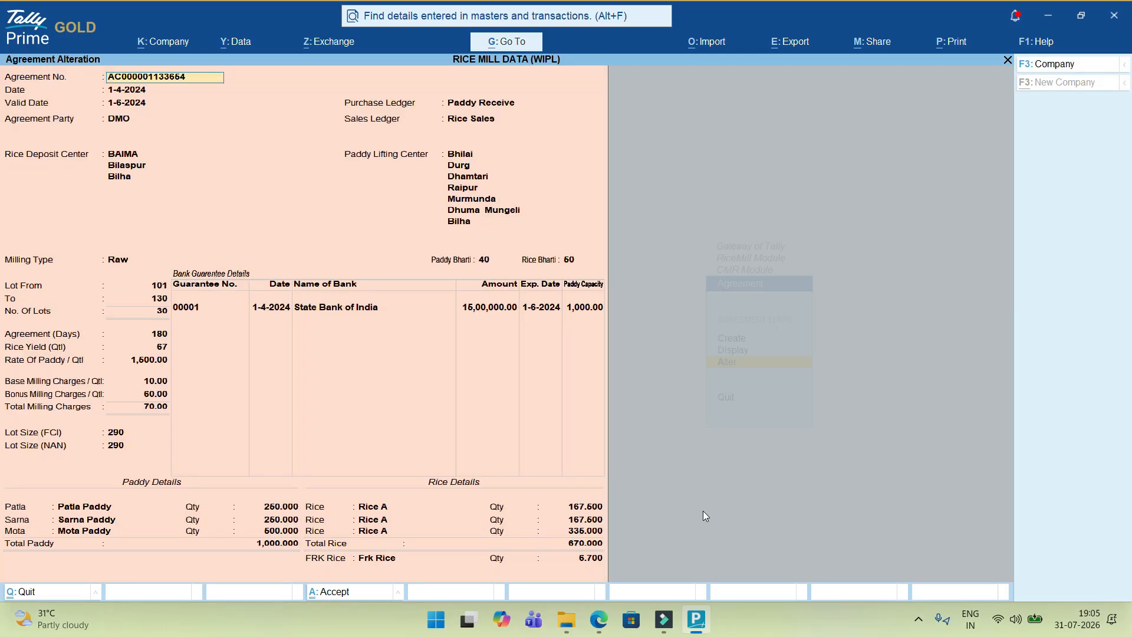
key(Escape)
key(y)
key(Escape)
View the blank R O Entry and Rice Delivery voucher forms of the CMR Module
key(Down)
key(Return)
key(Down)
key(Down)
key(Up)
key(Down)
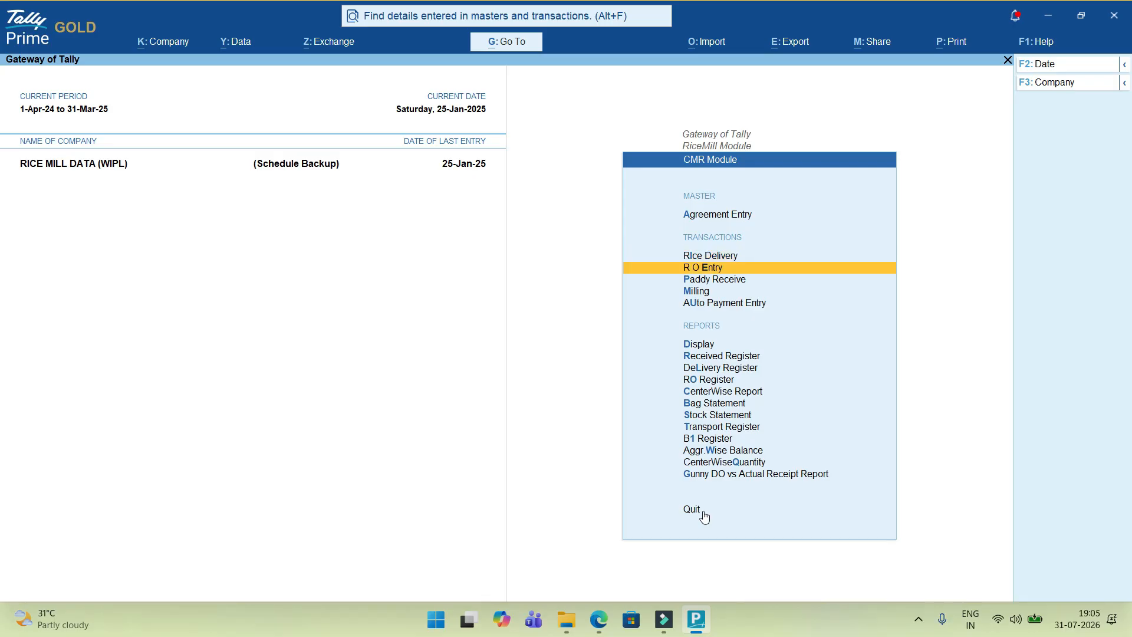
key(Return)
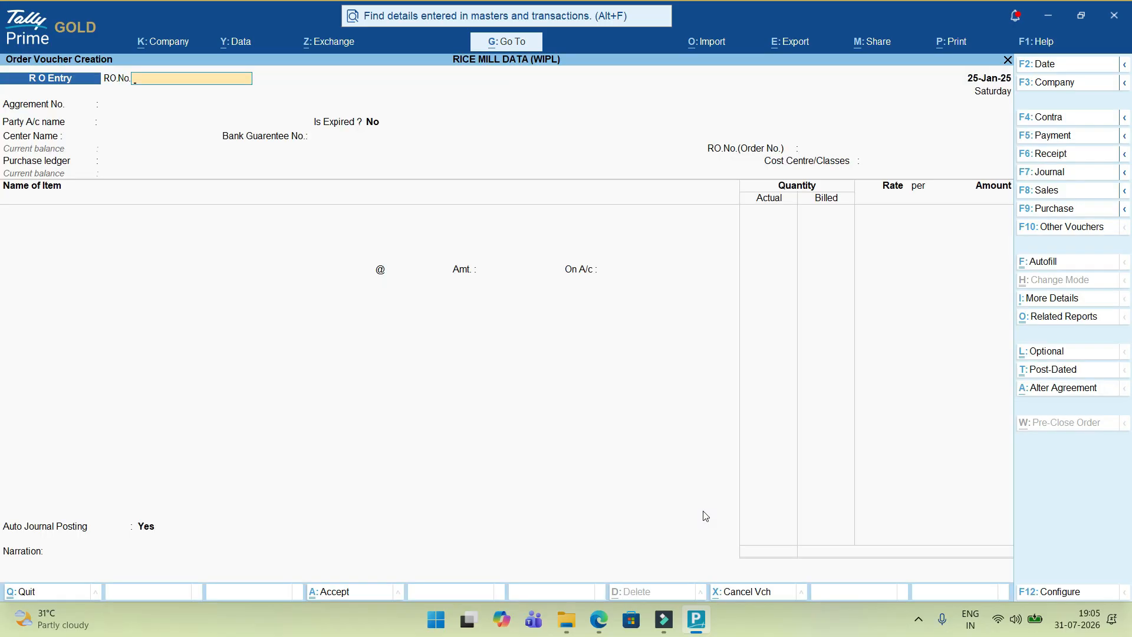
key(Escape)
key(Up)
key(Return)
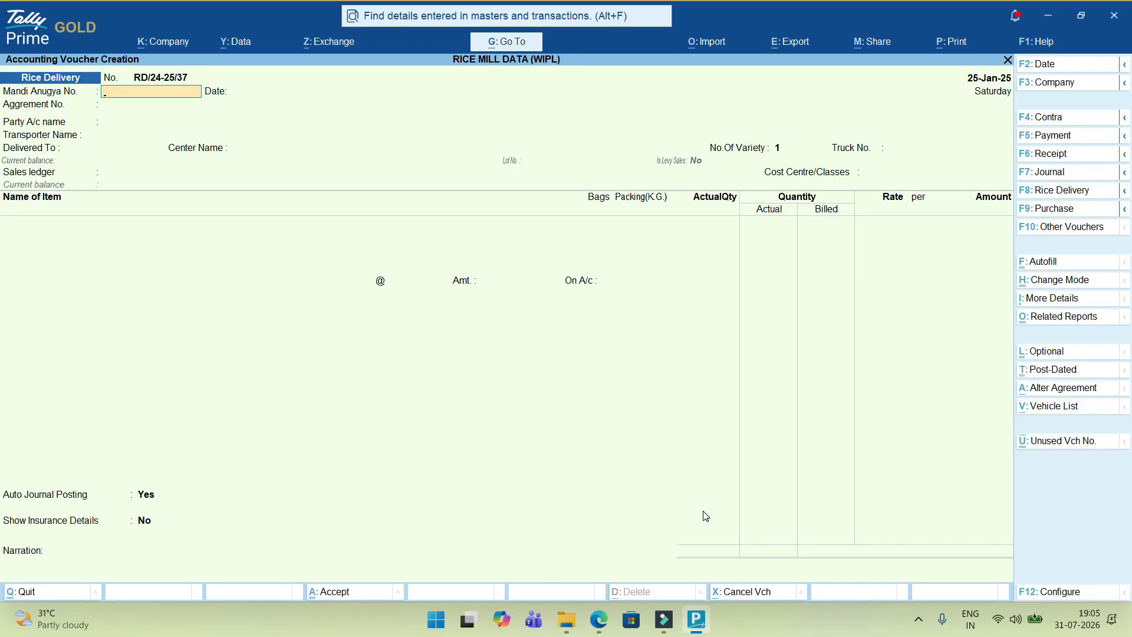
key(Escape)
View the blank Paddy Receive and Milling voucher forms, then return to the Gateway of Tally
key(Down)
key(Down)
key(Return)
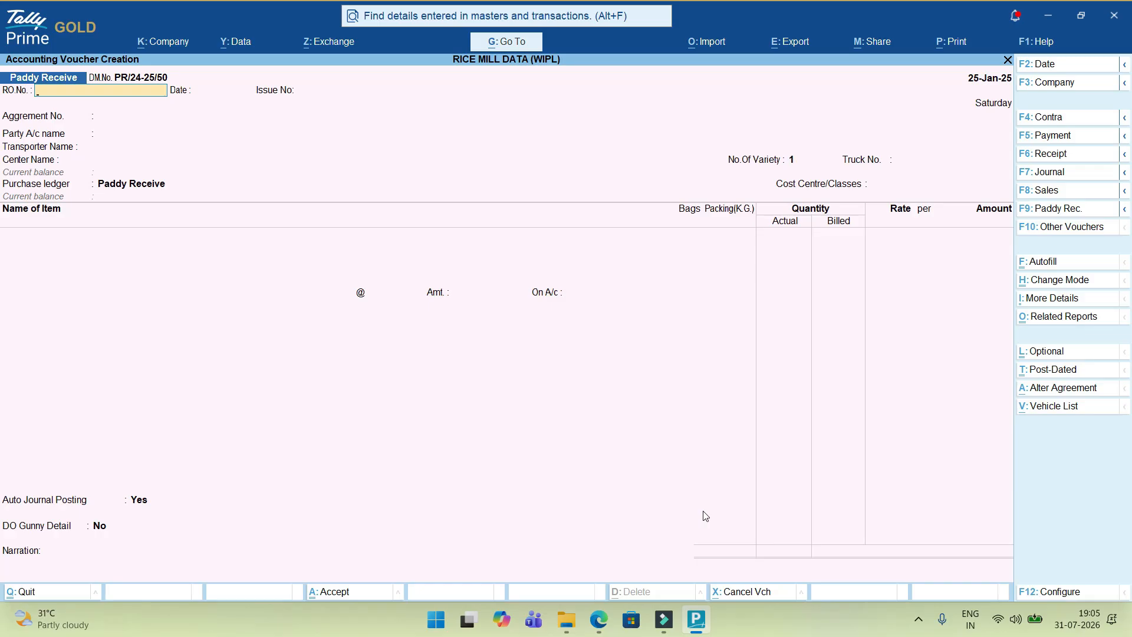
key(Escape)
key(Down)
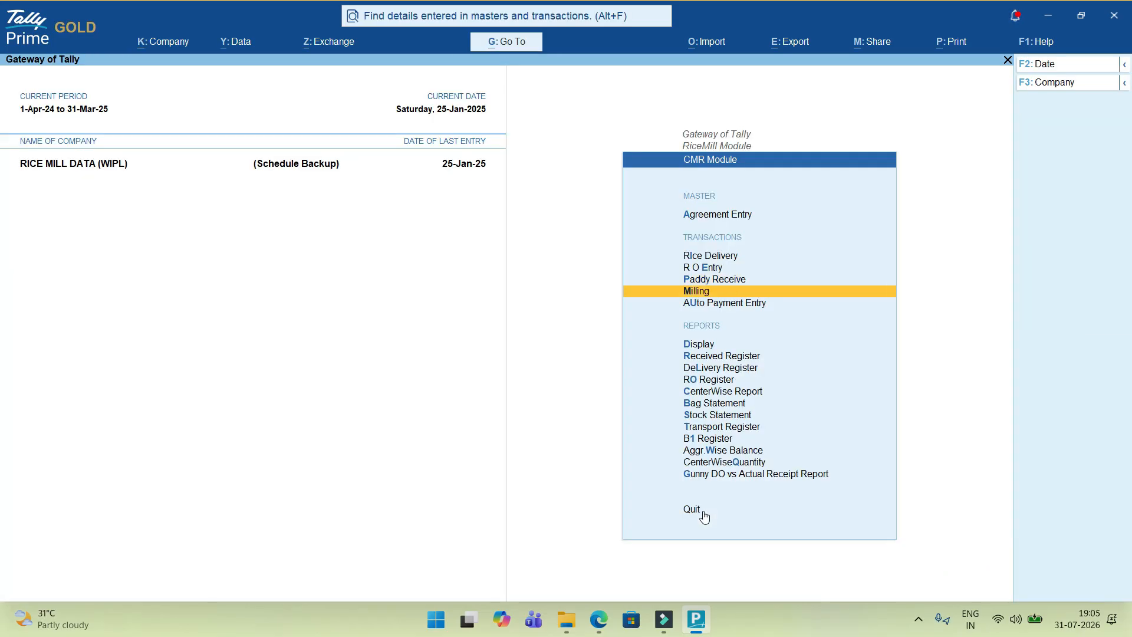
key(Return)
key(Escape)
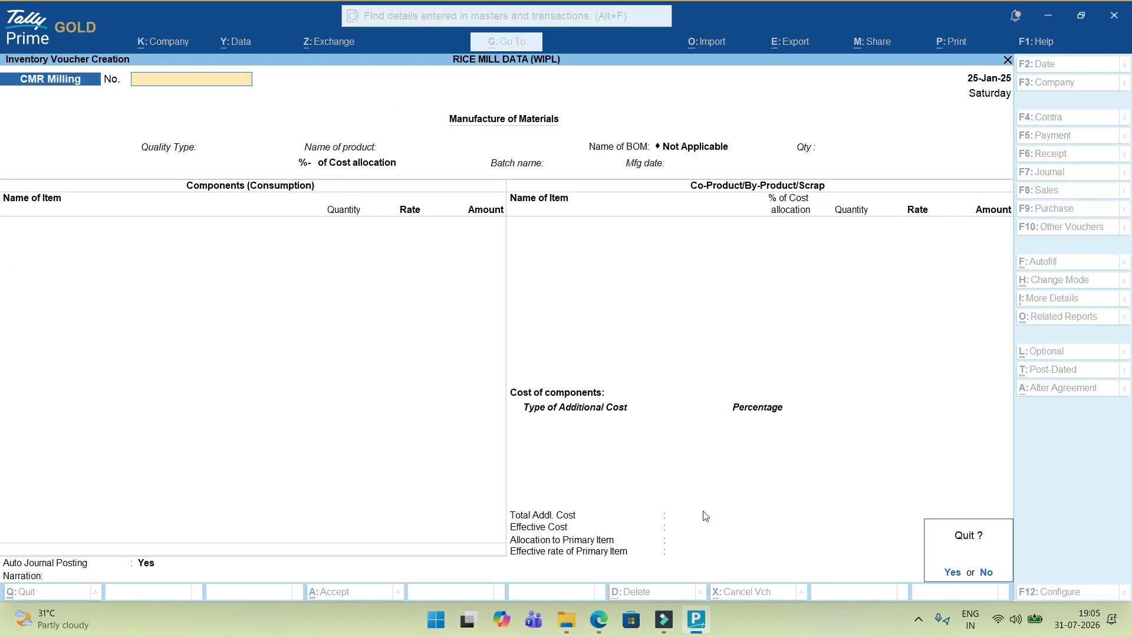
key(y)
key(Escape)
key(Escape)
Open the Statistics report and configure it to show only voucher types having entries, with Stripe View enabled
key(i)
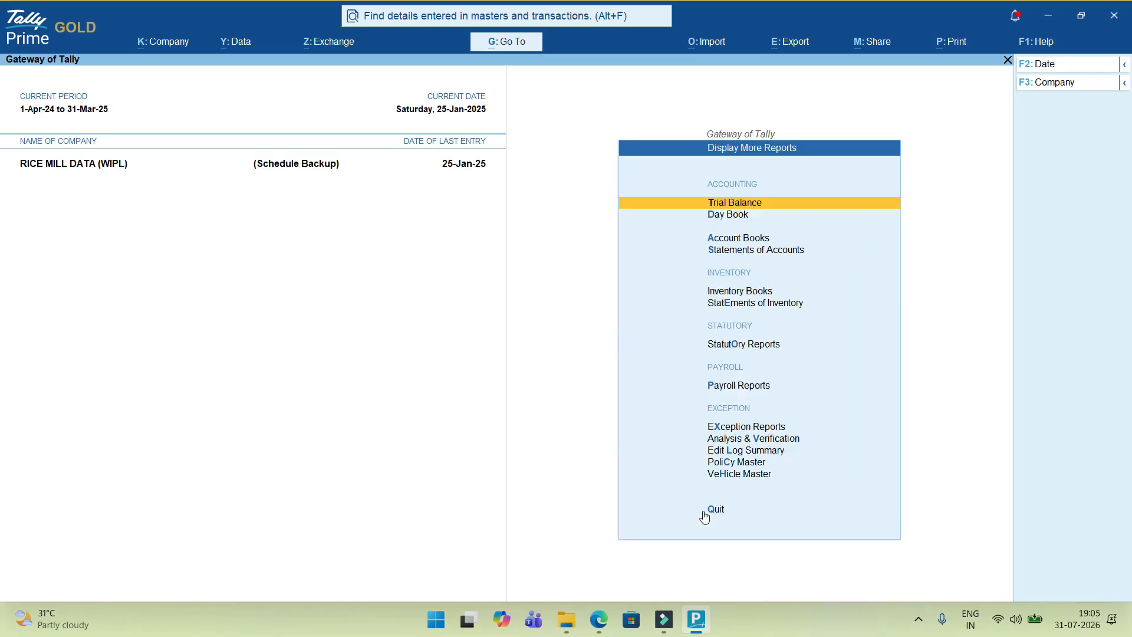
key(s)
key(F12)
key(Return)
key(Return)
key(y)
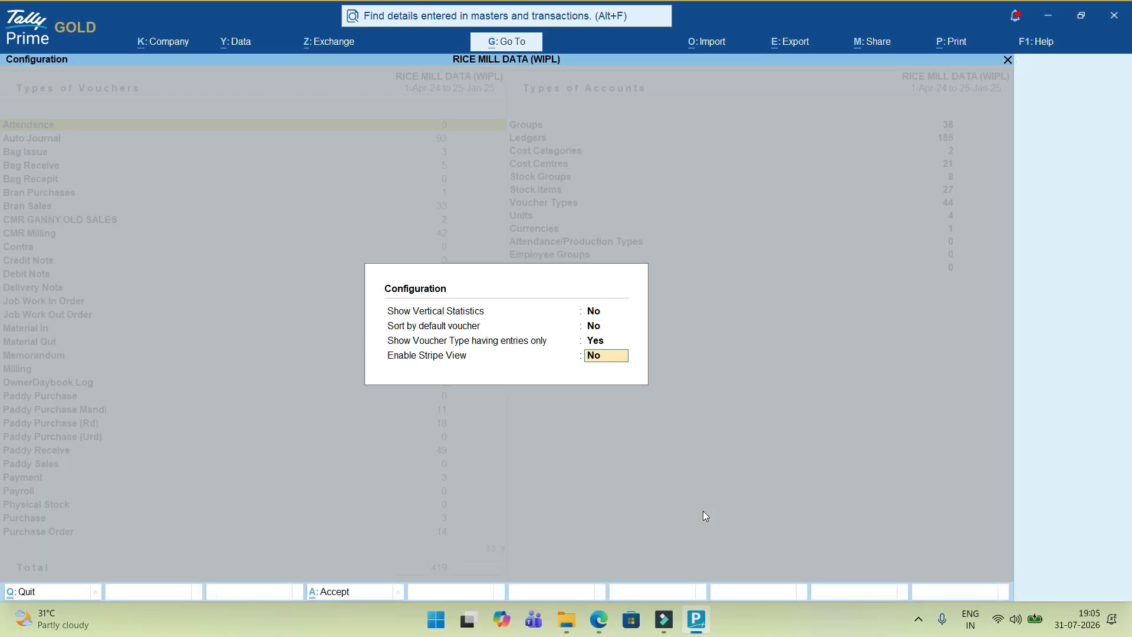
key(Return)
Open the last January Rice Delivery voucher, dated 25-Jan-25 for party Nan, from the Statistics report
key(r)
key(Down)
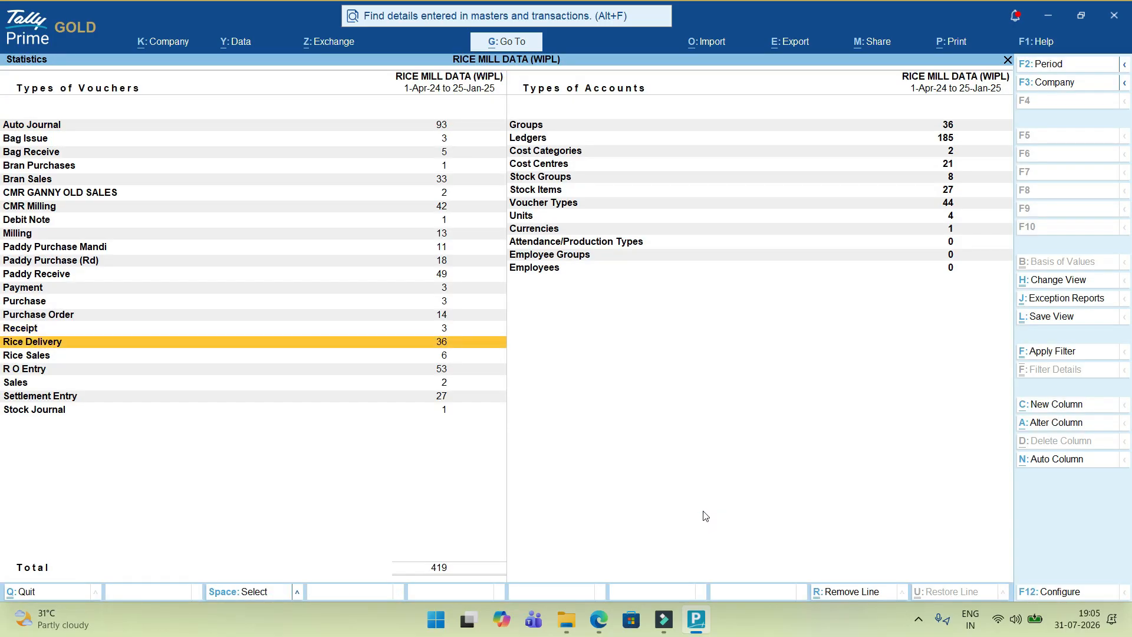
key(Return)
key(Return)
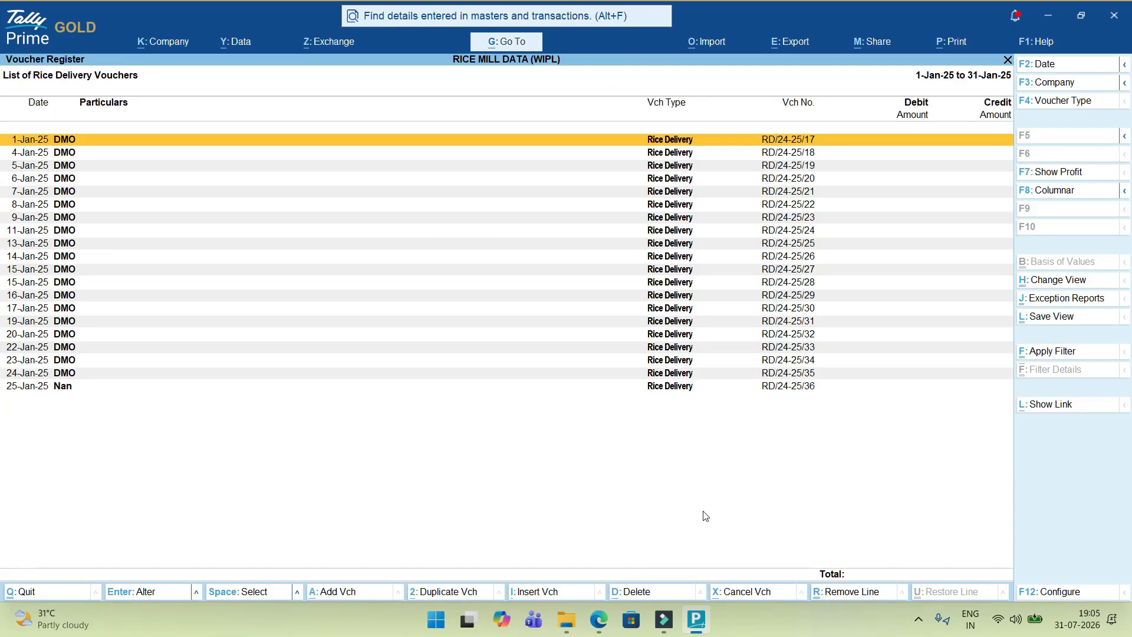
key(End)
key(Return)
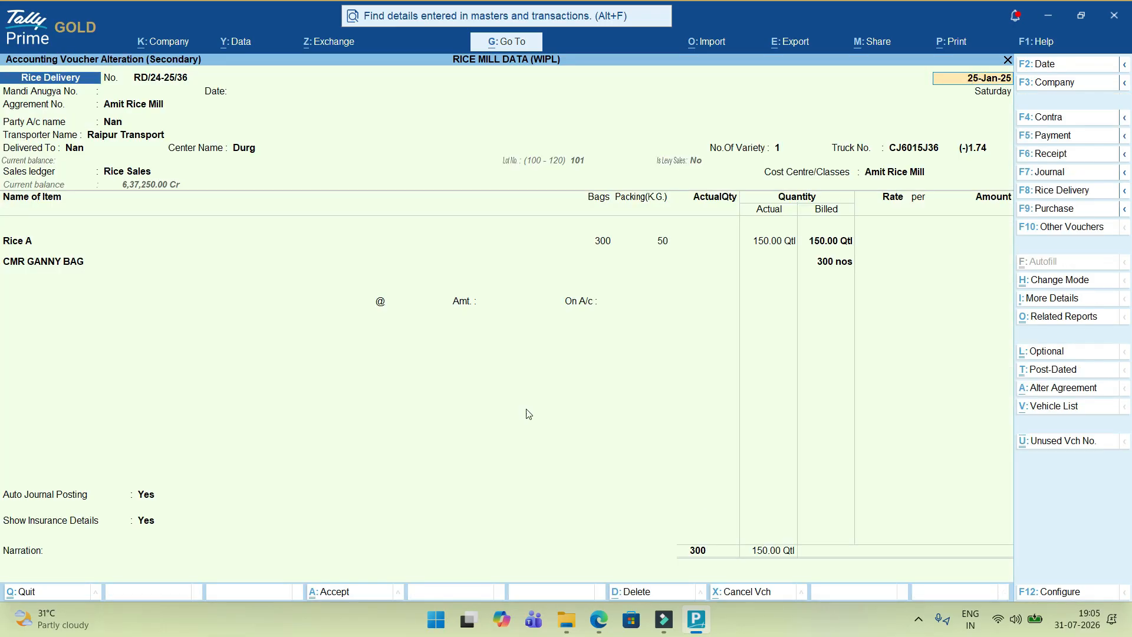
Add Loading Charges at a rate of 20 per bag on the Cash account, with the remark "being cash paid"
click(341, 307)
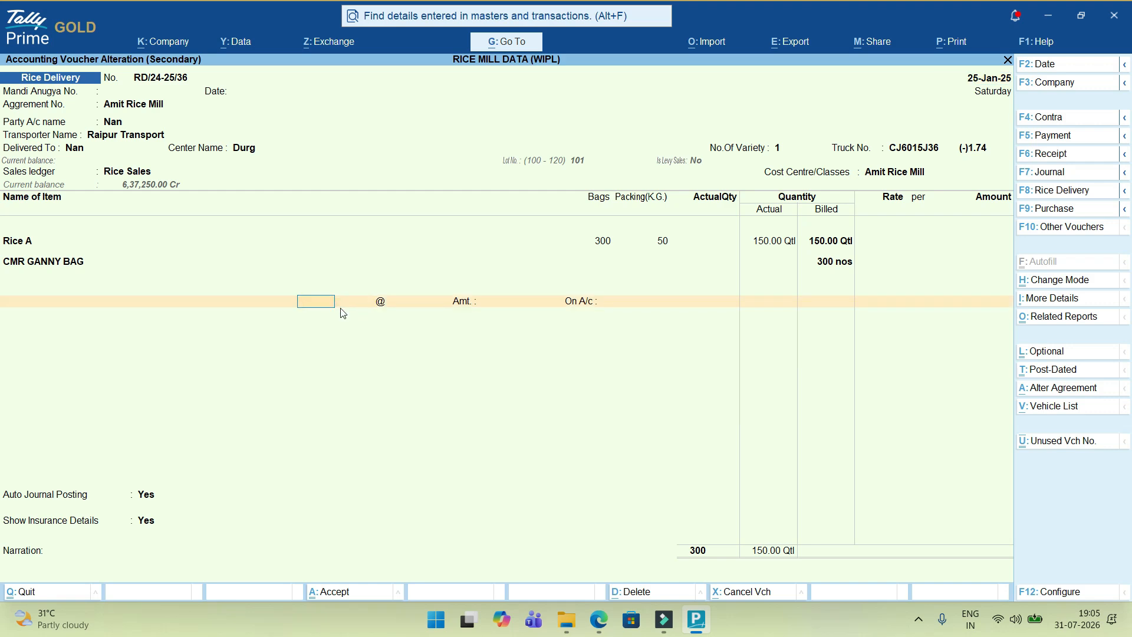
text(ha)
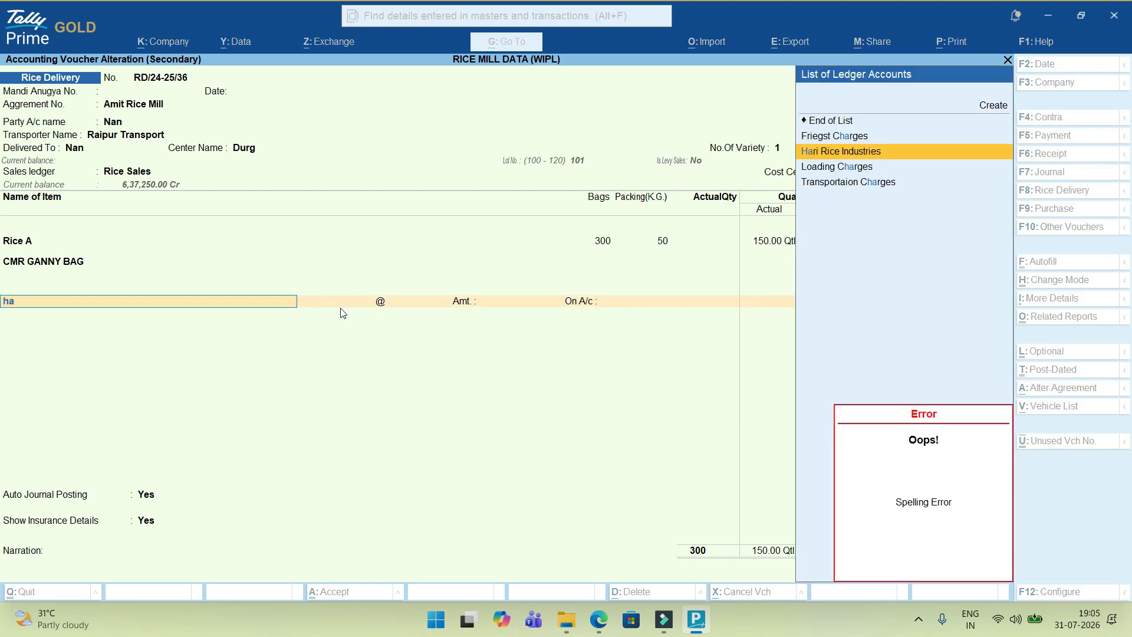
key(Down)
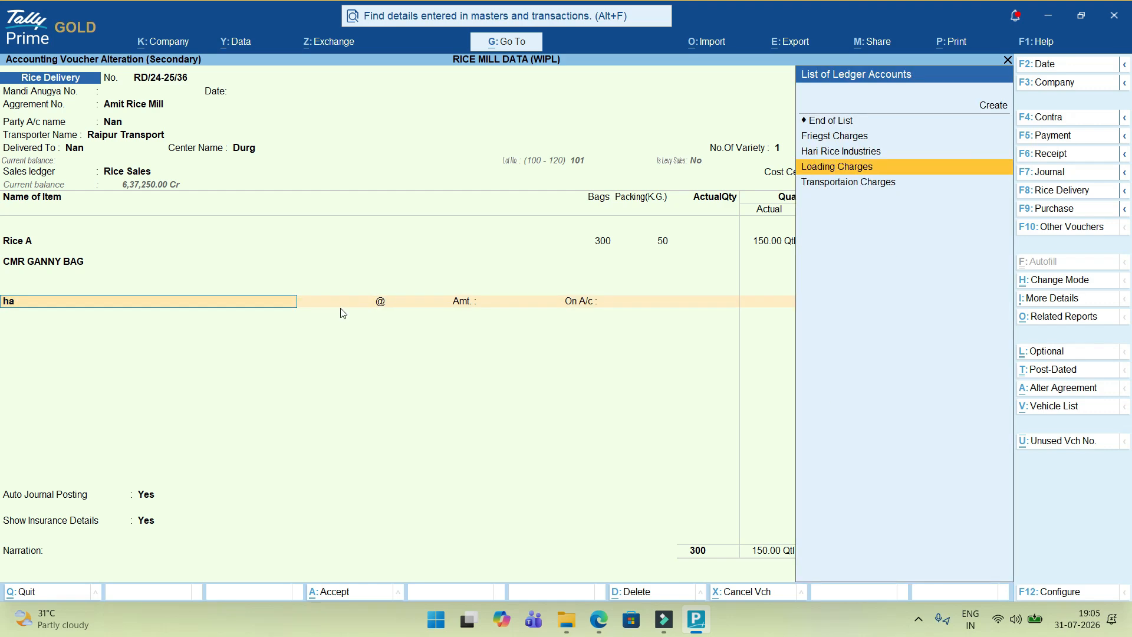
key(Return)
key(Return)
text(20)
key(Return)
key(Down)
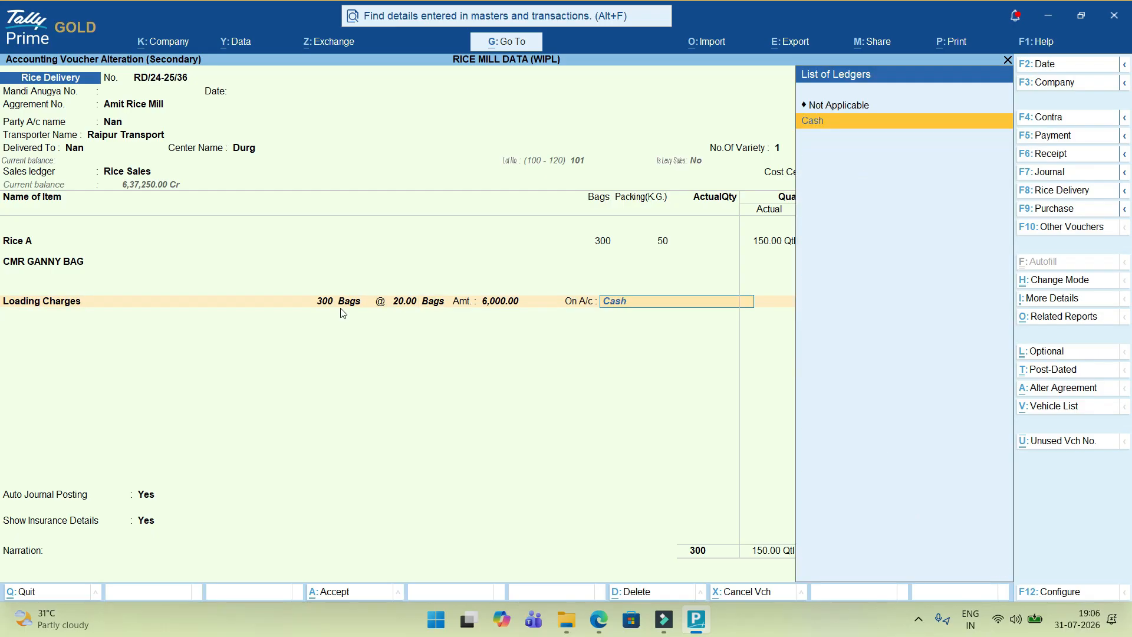
key(Return)
text(being)
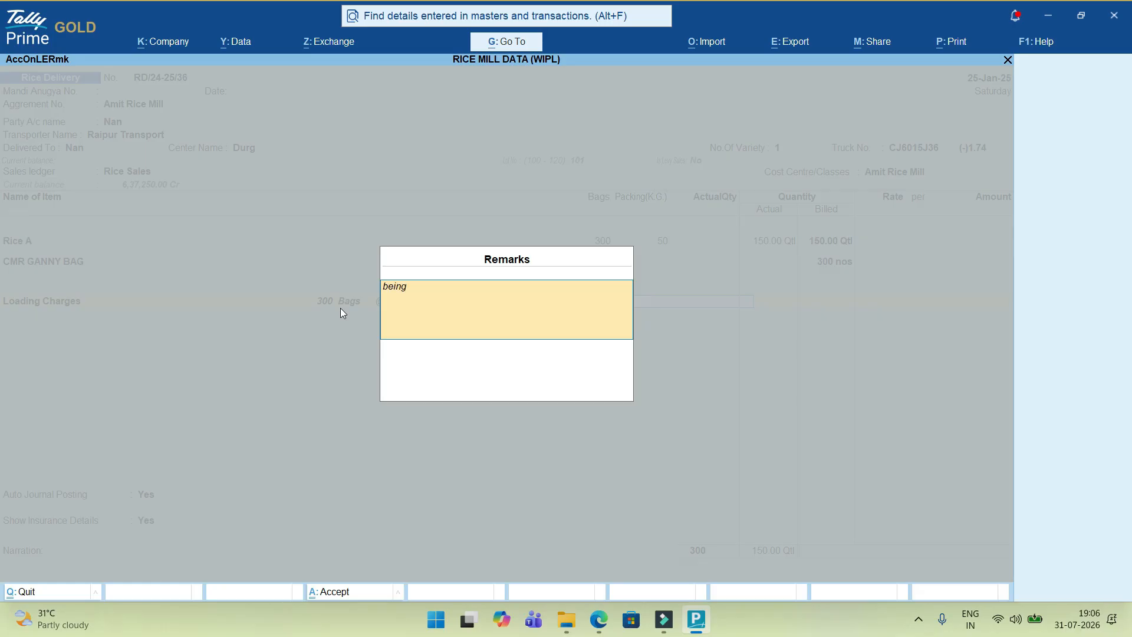
text( cash paid)
key(Return)
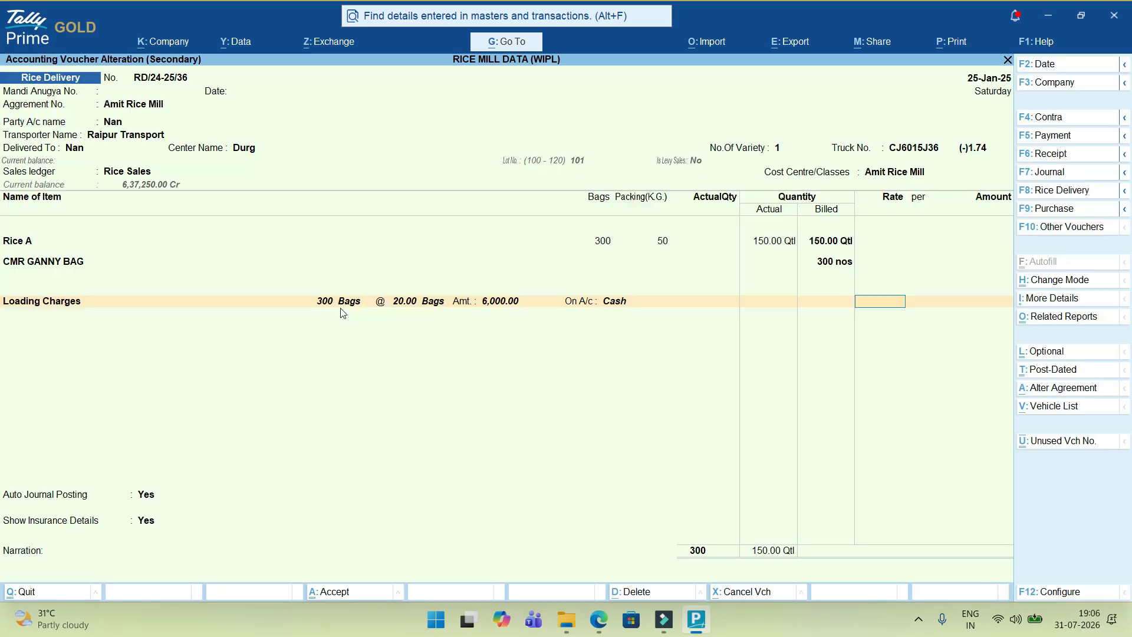
key(Return)
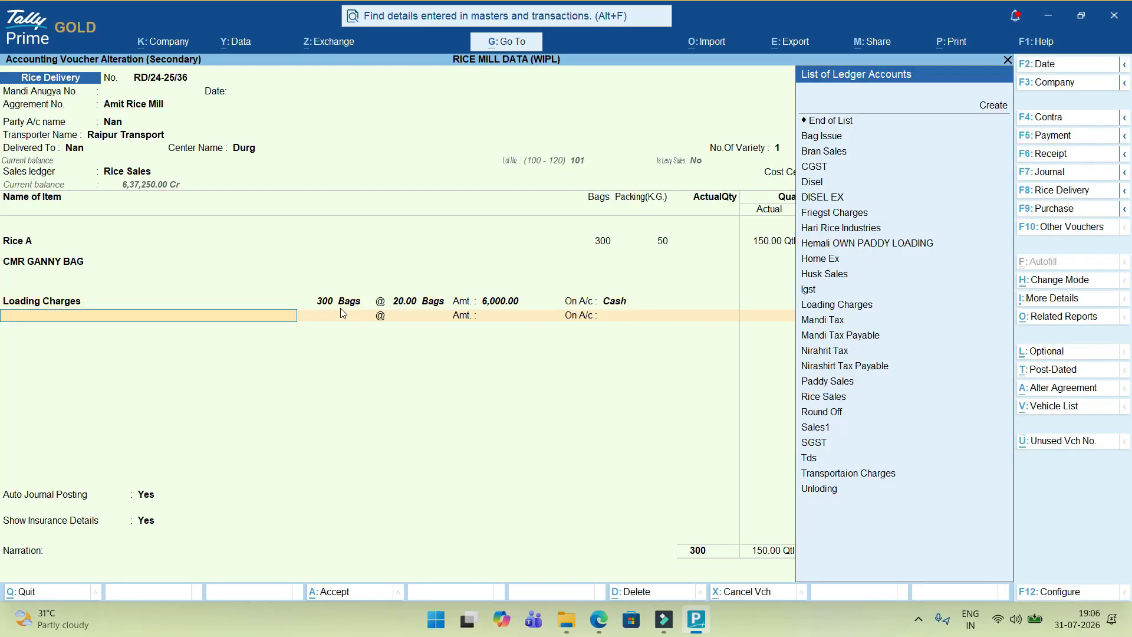
Add Transportaion Charges at a rate of 120 per Qtl on the Indian Transport account, with the remark "Done"
text(Char)
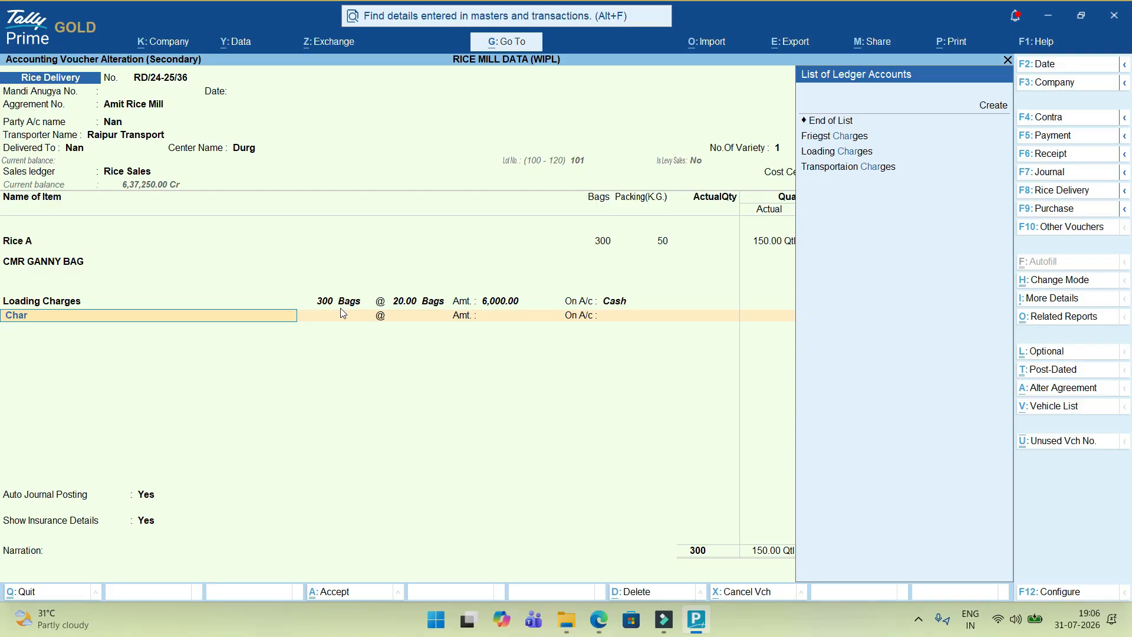
key(Down)
key(Return)
key(Return)
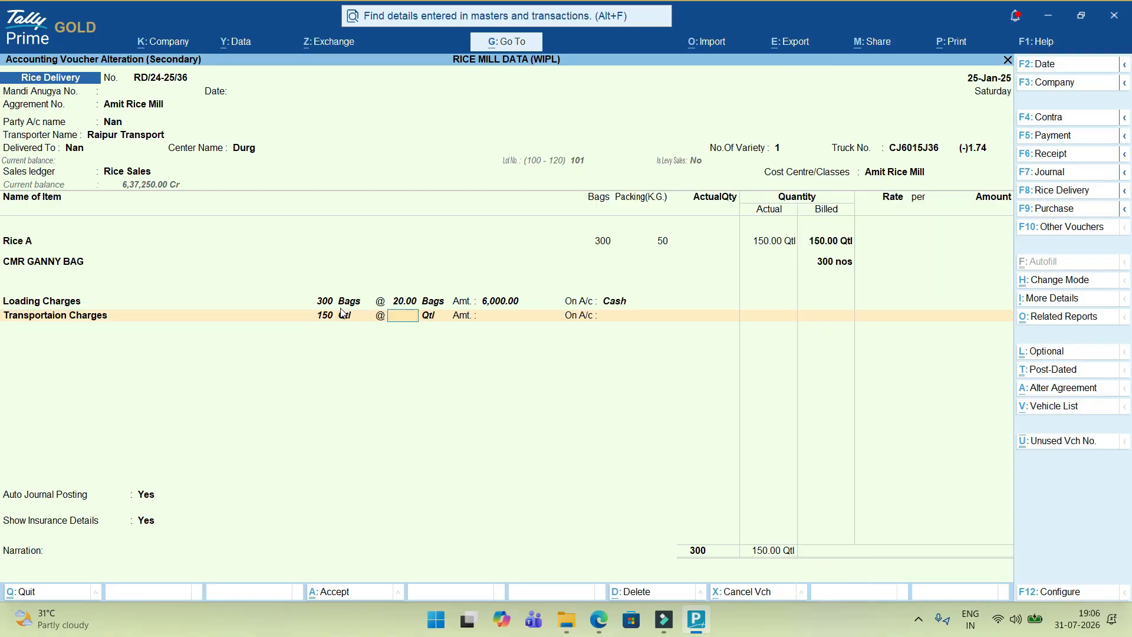
text(120)
key(Return)
text(indi)
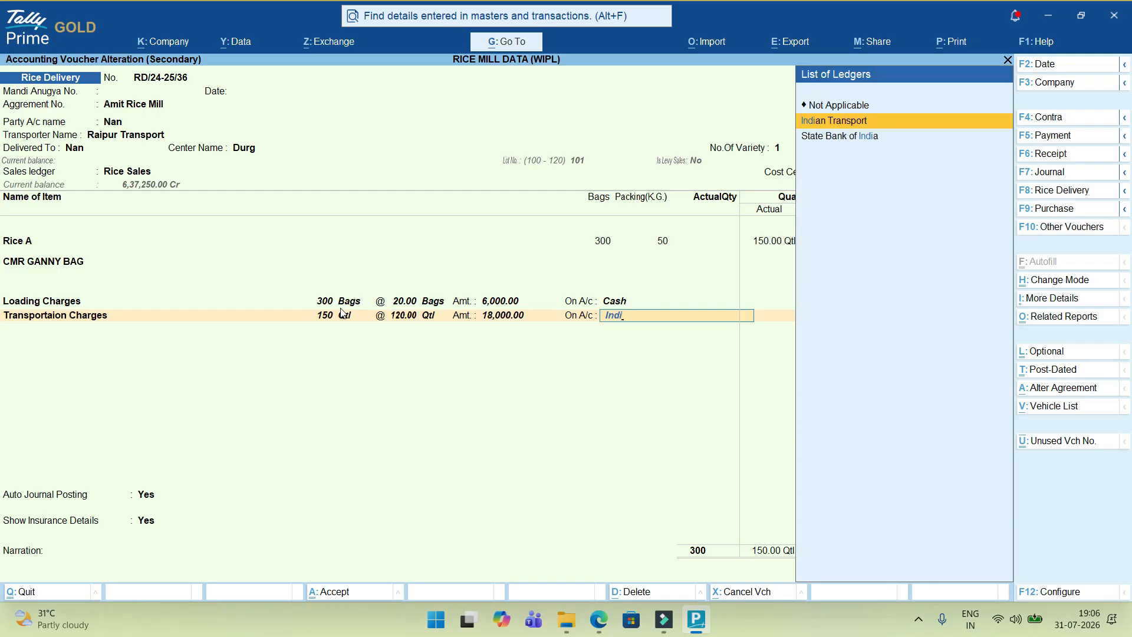
key(Return)
text(Done)
key(Return)
key(Return)
key(Return)
key(Return)
key(Return)
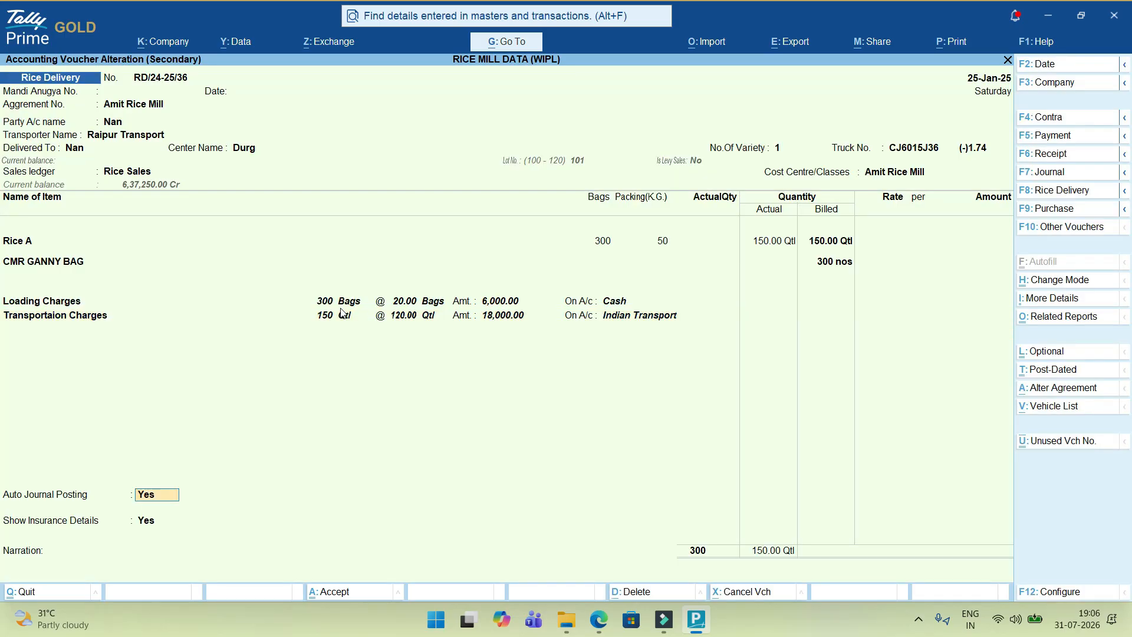
Accept the automatic journal posting, set Show Insurance Details to No and save the Rice Delivery voucher
key(Return)
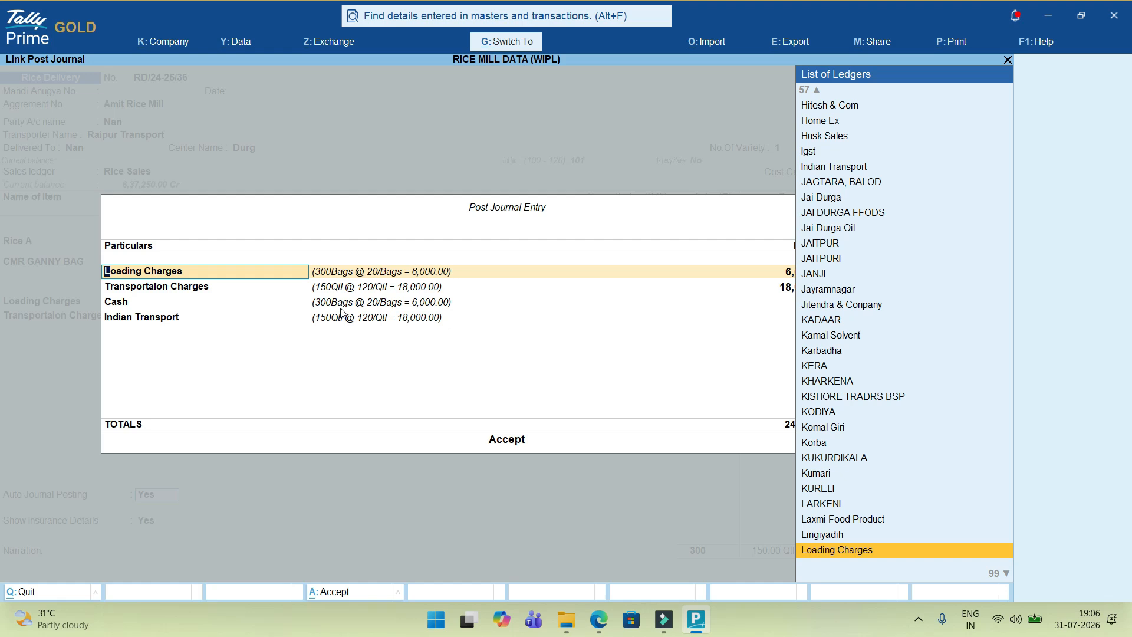
key(ctrl+a)
text(n)
key(Return)
key(Return)
key(y)
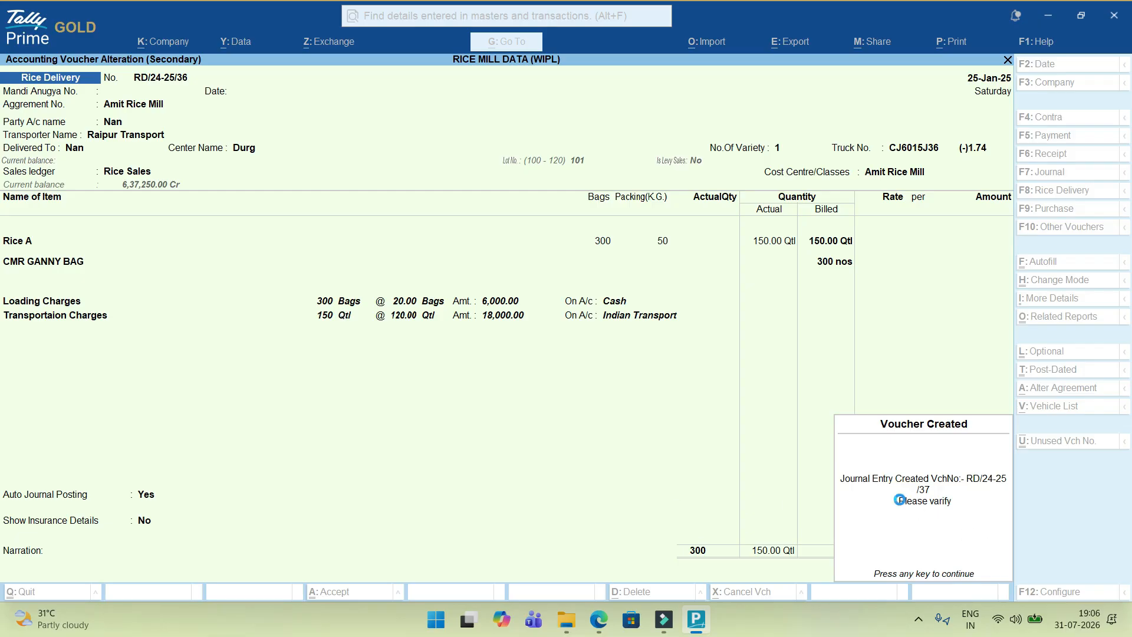
key(Return)
View the January R O Entry voucher list and its first voucher from the Statistics report, then leave the report
key(Escape)
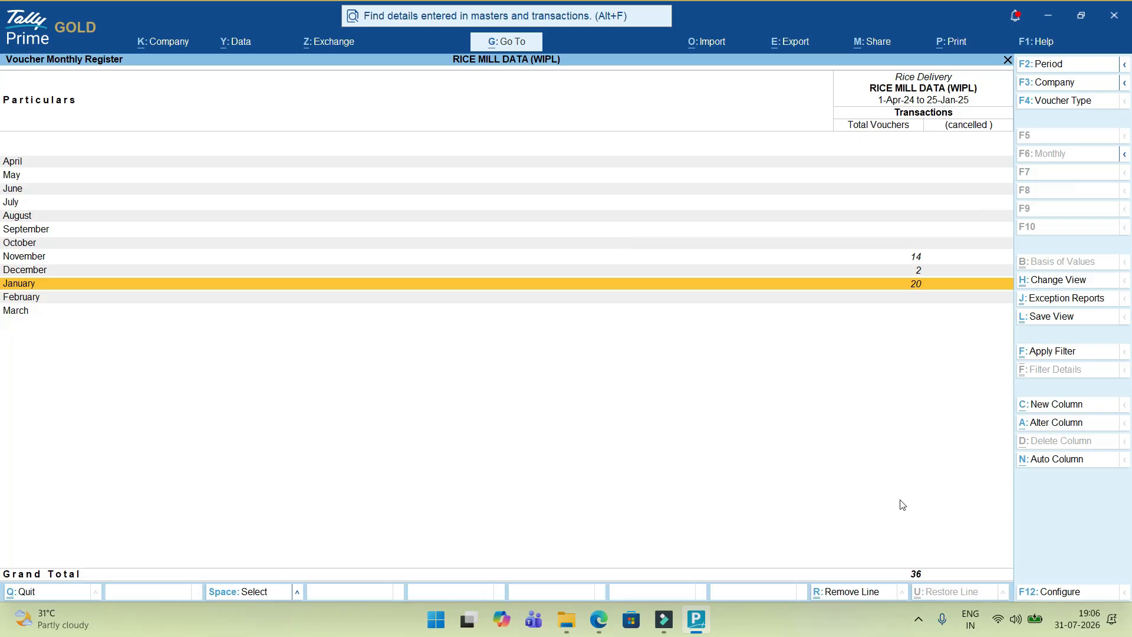
key(Escape)
key(Down)
key(Down)
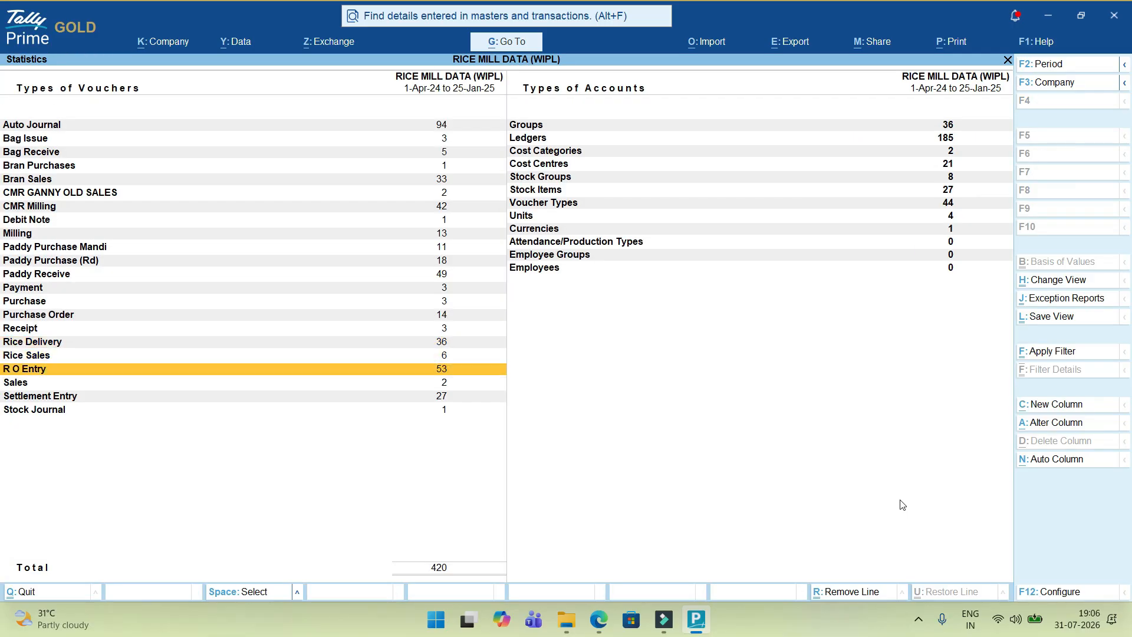
key(Return)
key(Up)
key(Down)
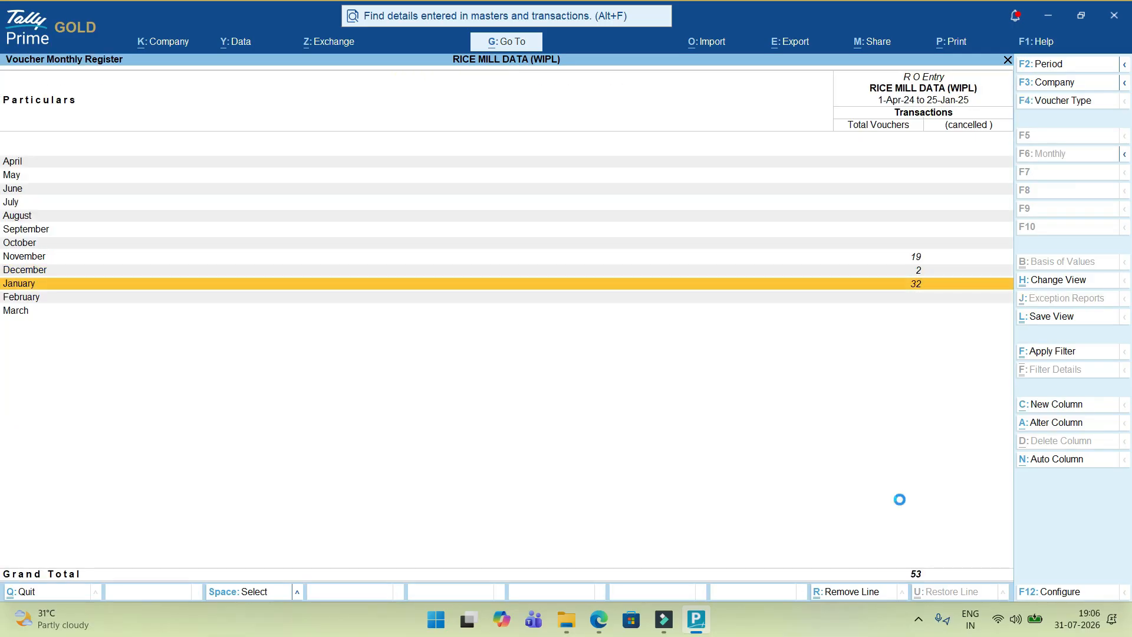
key(Return)
key(Down)
key(Up)
key(Return)
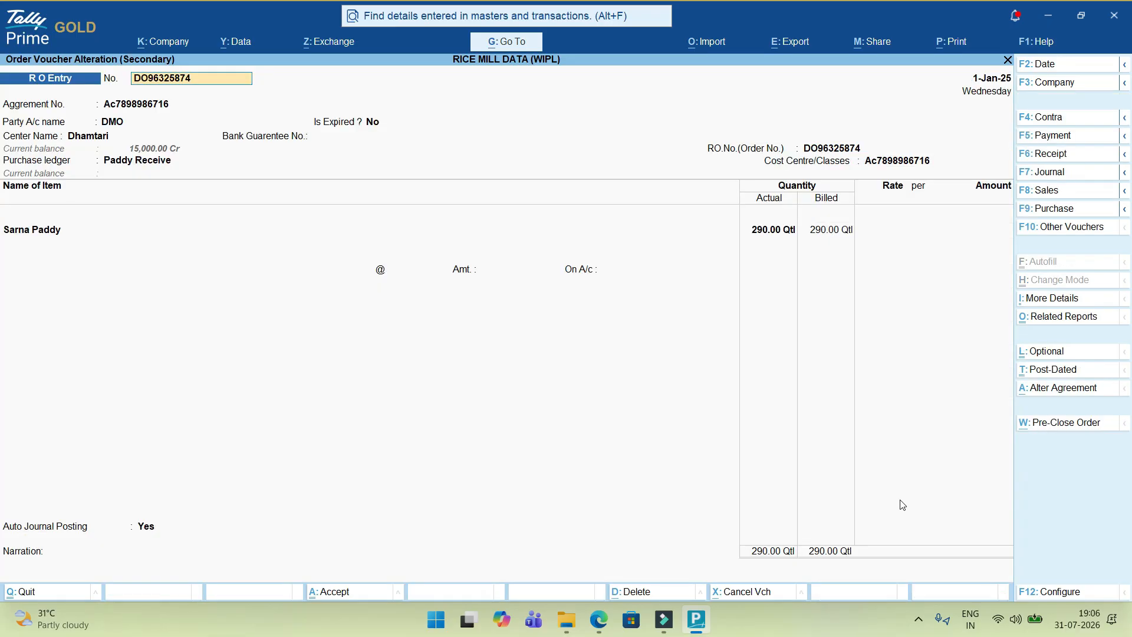
key(Escape)
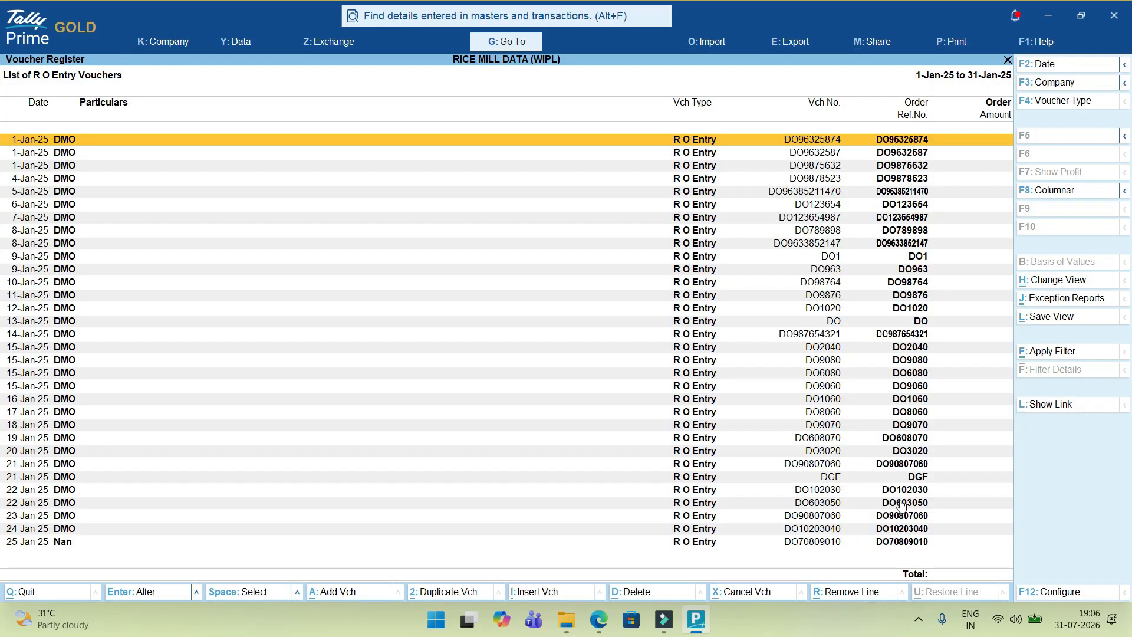
key(Escape)
key(Escape)
key(Escape)
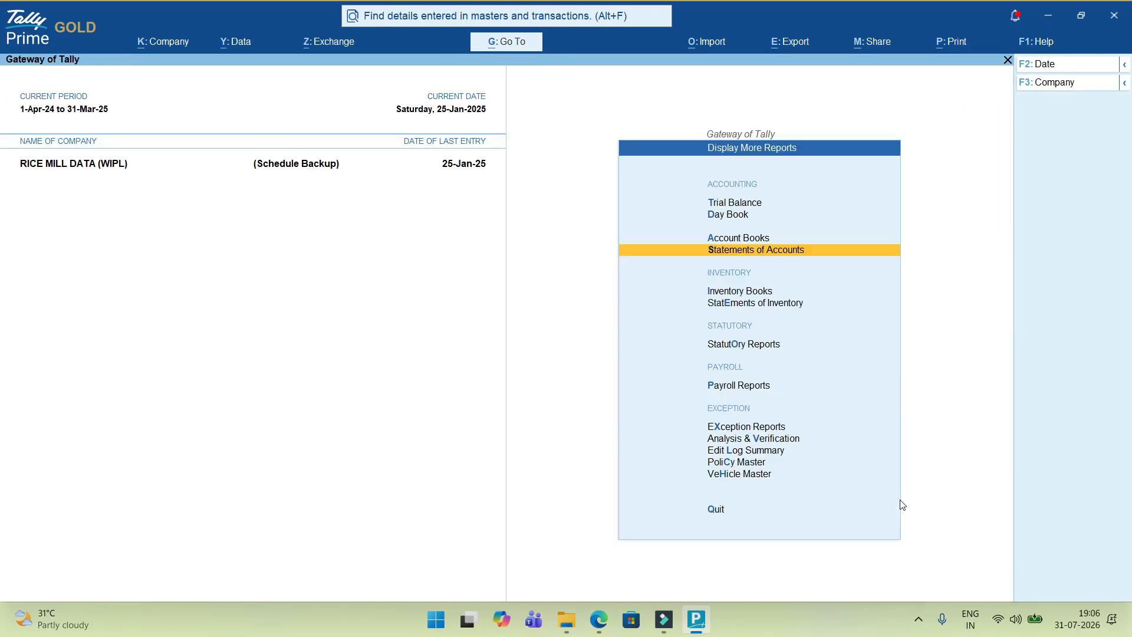
Open the CMR Received Register for the third agreement in the agreement list
key(Escape)
key(Down)
key(Down)
key(Return)
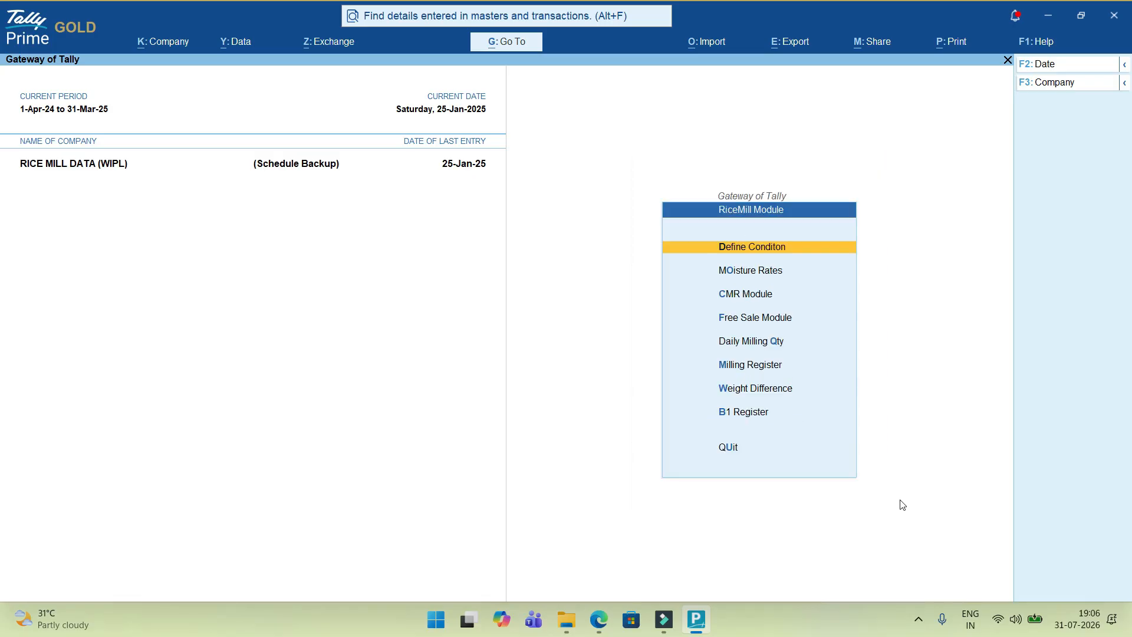
key(Down)
key(Down)
key(Return)
key(Down)
key(Down)
key(Down)
key(Down)
key(Down)
key(Down)
key(Down)
key(Down)
key(Up)
key(Return)
key(Down)
key(Down)
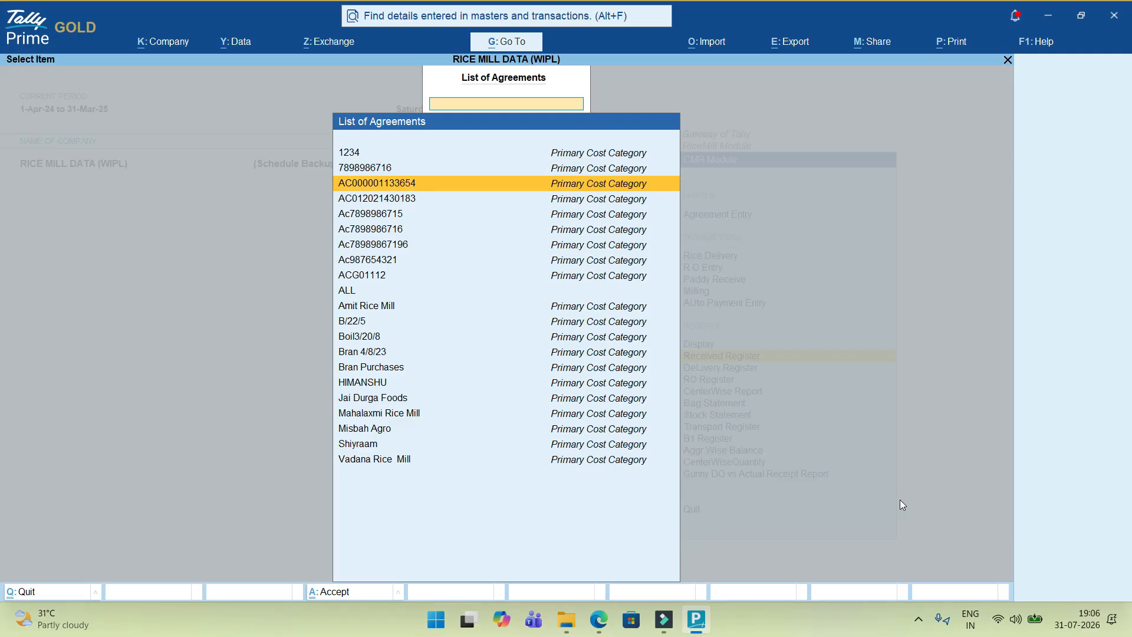
key(Return)
Examine the truck, center, Mota and Patla bag and quantity columns of the Received Register
key(Right)
key(Right)
key(Right)
key(Right)
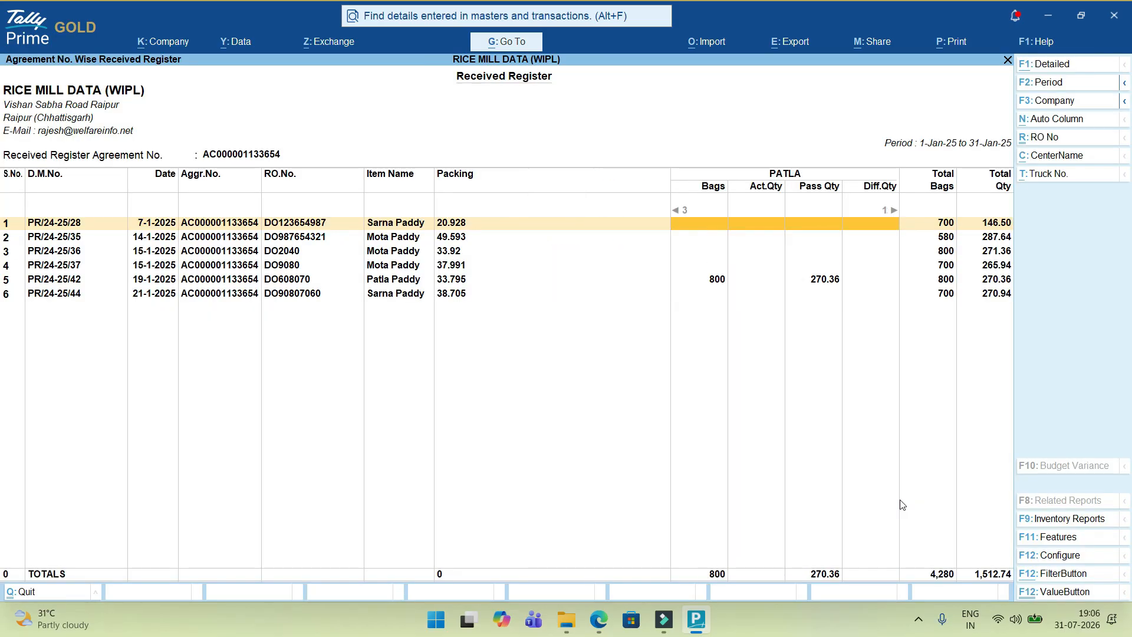
key(Down)
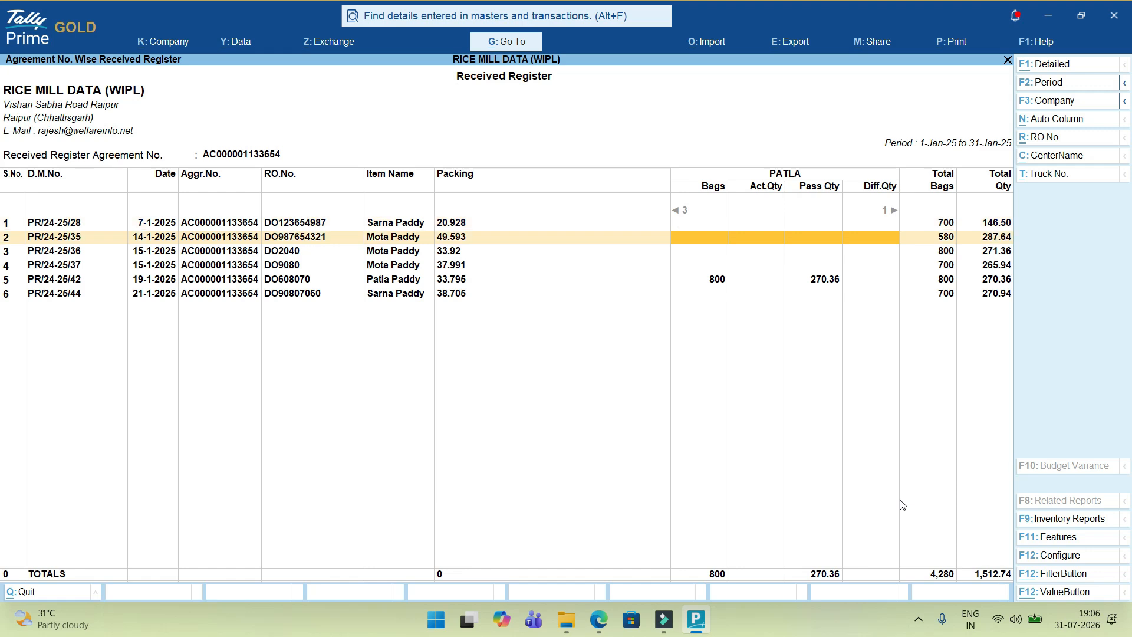
key(Right)
key(Right)
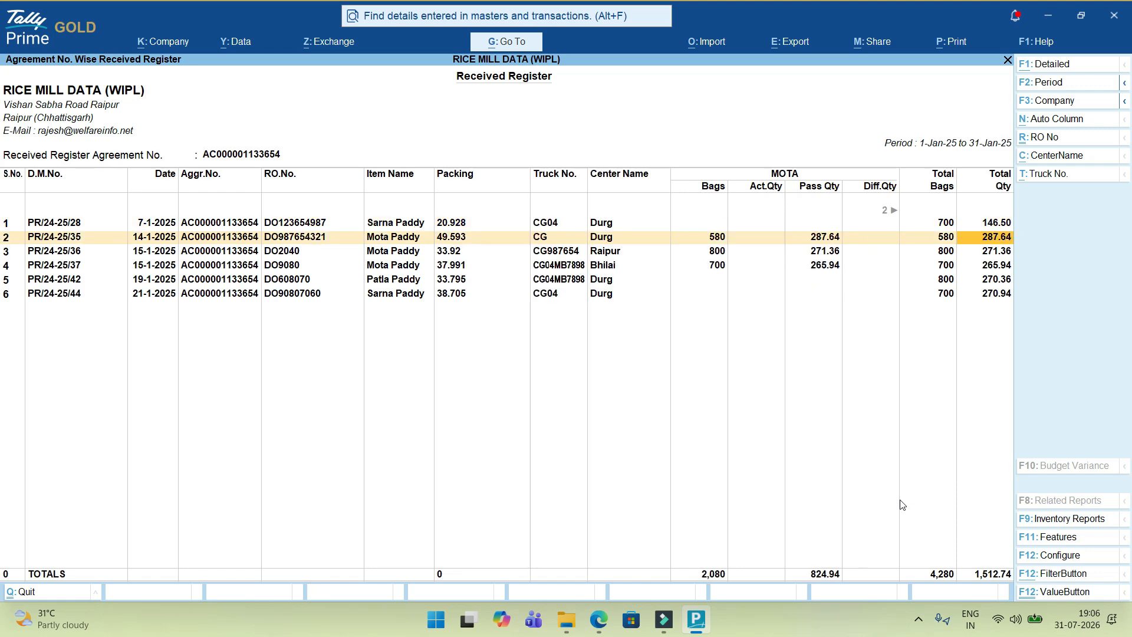
key(Left)
key(Left)
key(Left)
key(Left)
key(Left)
key(Left)
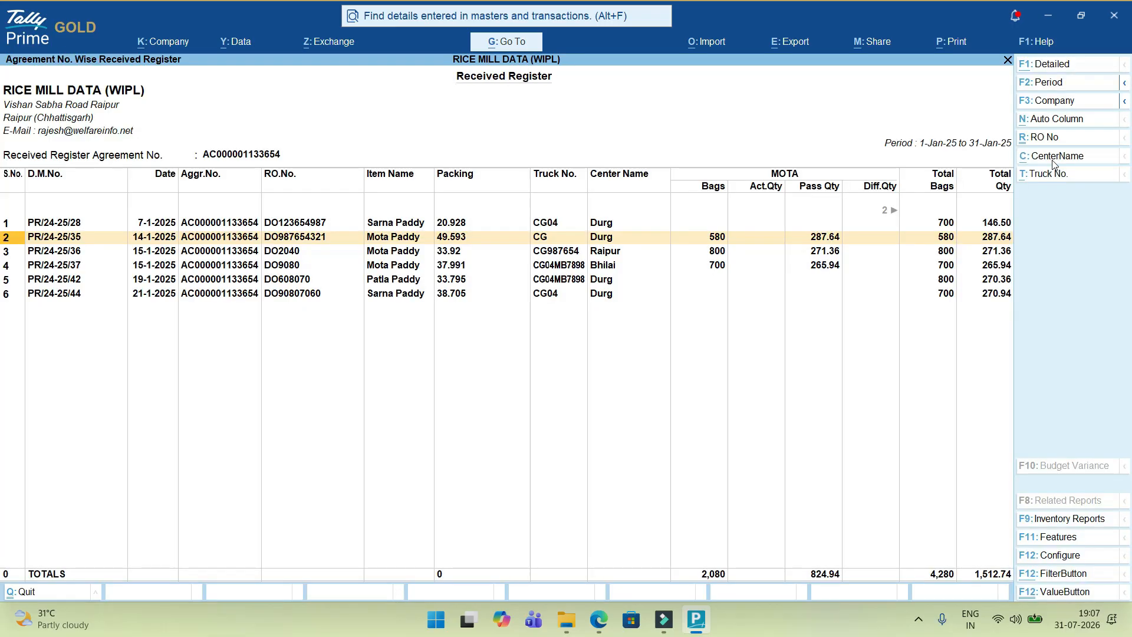
Open the center name filter of the Received Register, cancel it and leave the register
click(1053, 156)
key(Escape)
key(Escape)
key(Escape)
View the CMR Delivery Register for the third listed agreement, look across its columns and leave the register
key(Down)
key(Return)
key(Down)
key(Down)
key(Return)
key(Right)
key(Right)
key(Right)
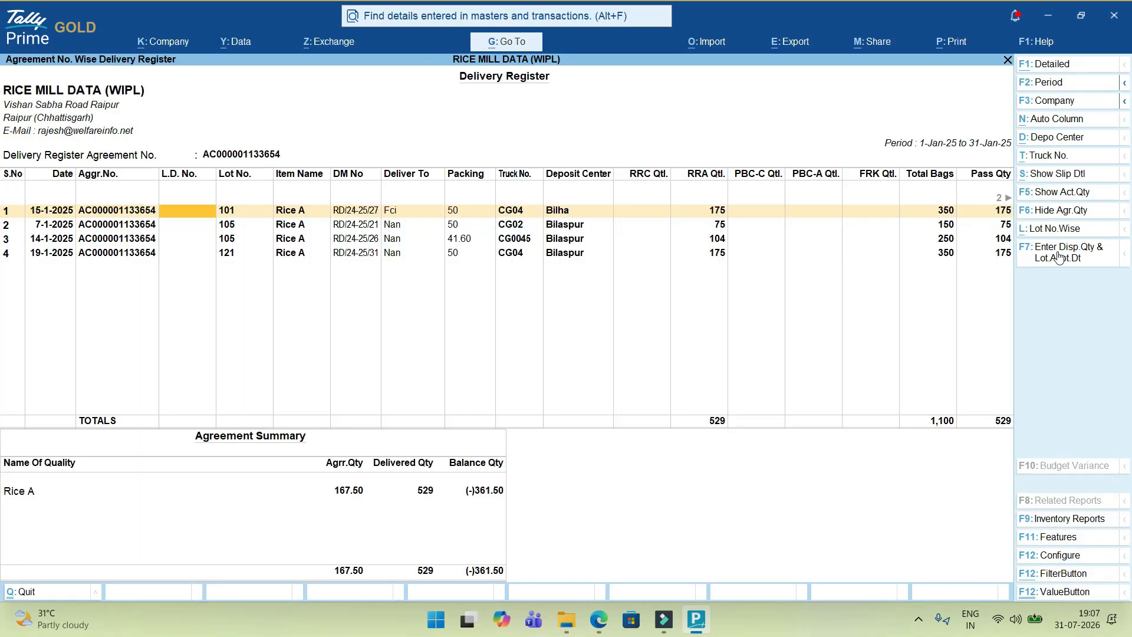
key(Escape)
key(Escape)
Open the RO Register for the third listed agreement and look through its first release orders
key(Down)
key(Return)
key(Down)
key(Down)
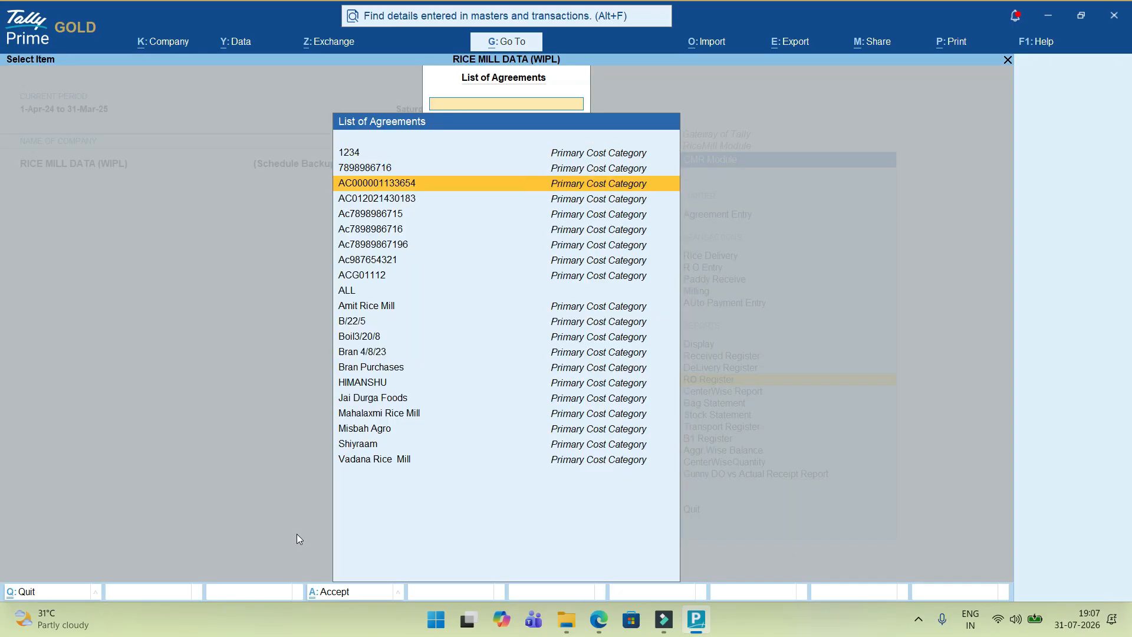
key(Return)
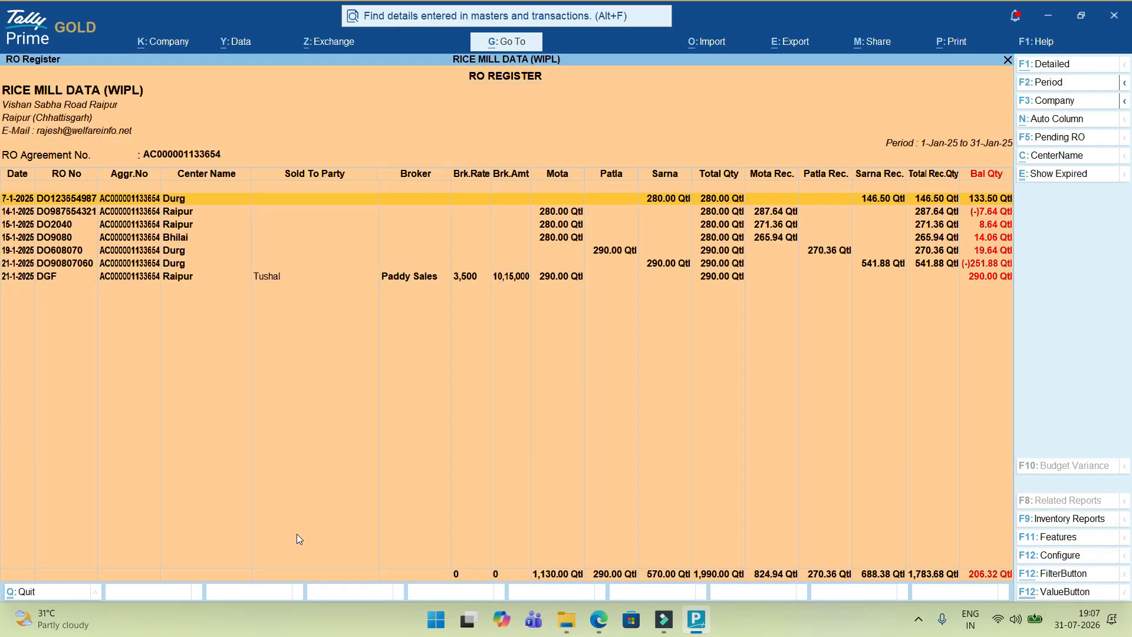
key(Down)
key(Down)
key(Down)
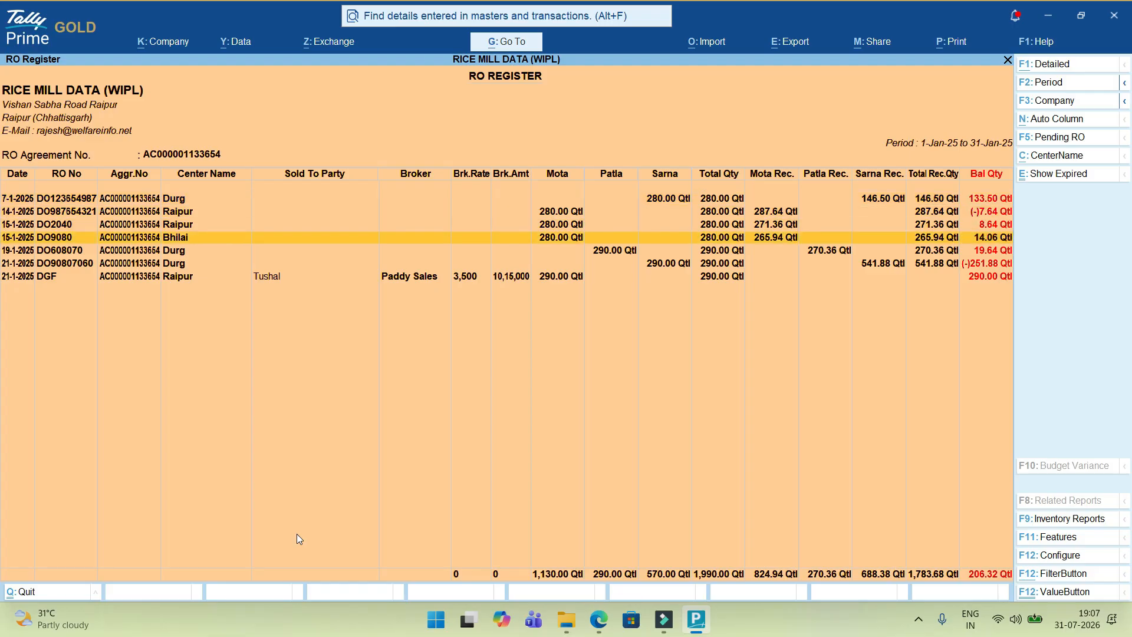
Open the center name filter of the RO Register, cancel it and leave the register
click(1038, 155)
key(Escape)
key(Escape)
key(Escape)
View the CenterWise Report, look through the Dhamtari and Durg entries and leave the report
key(Down)
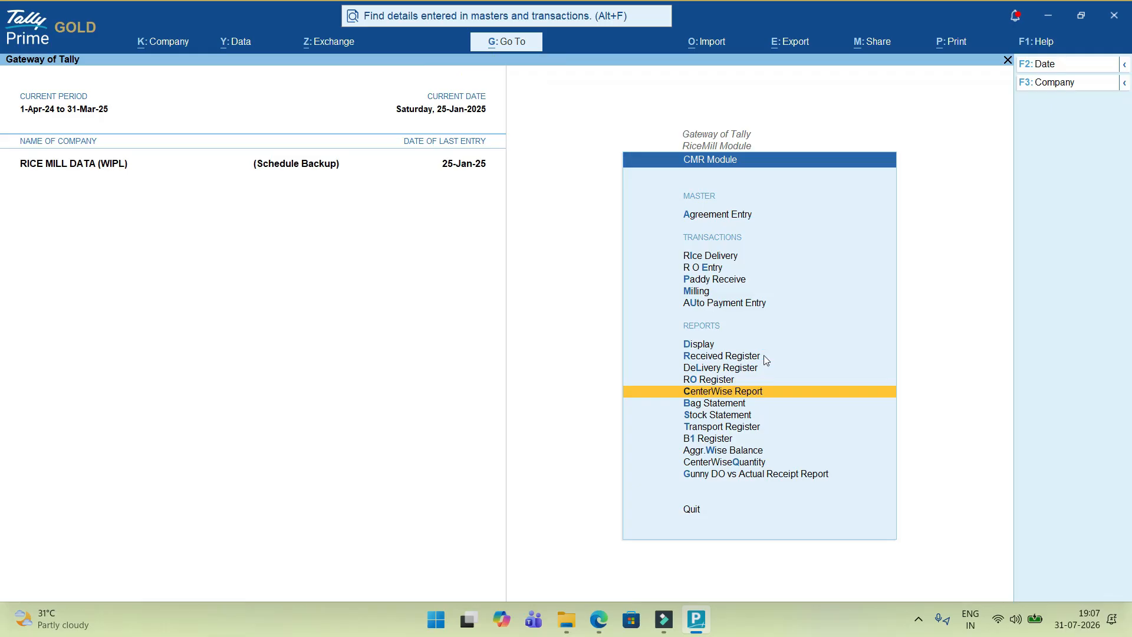
key(Return)
key(Down)
key(Down)
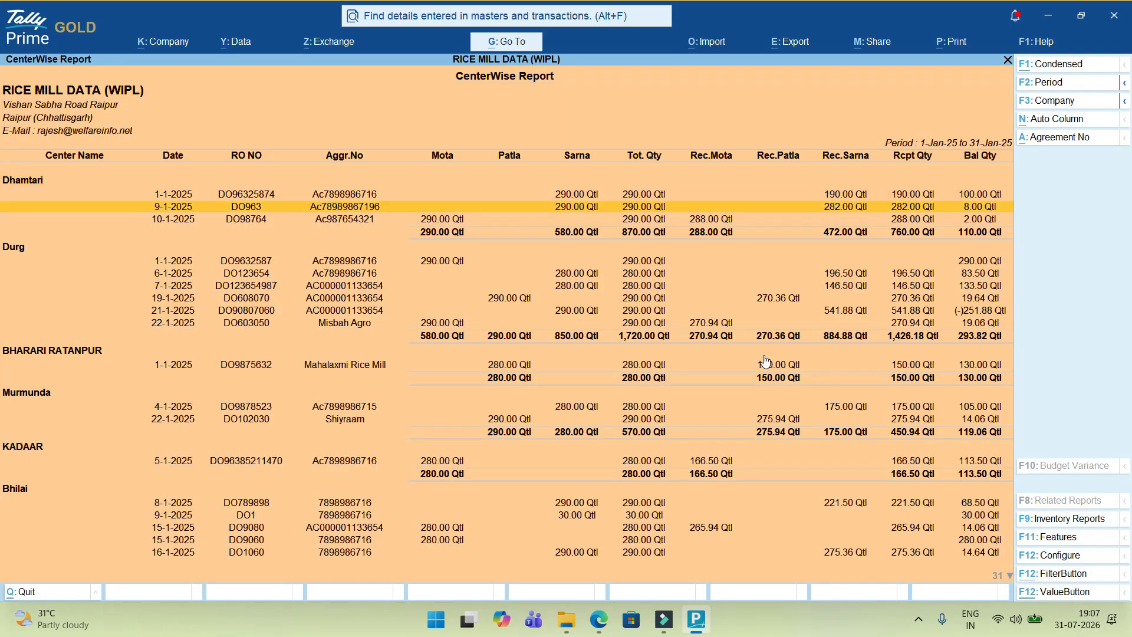
key(Down)
key(Down)
key(Down)
key(Down)
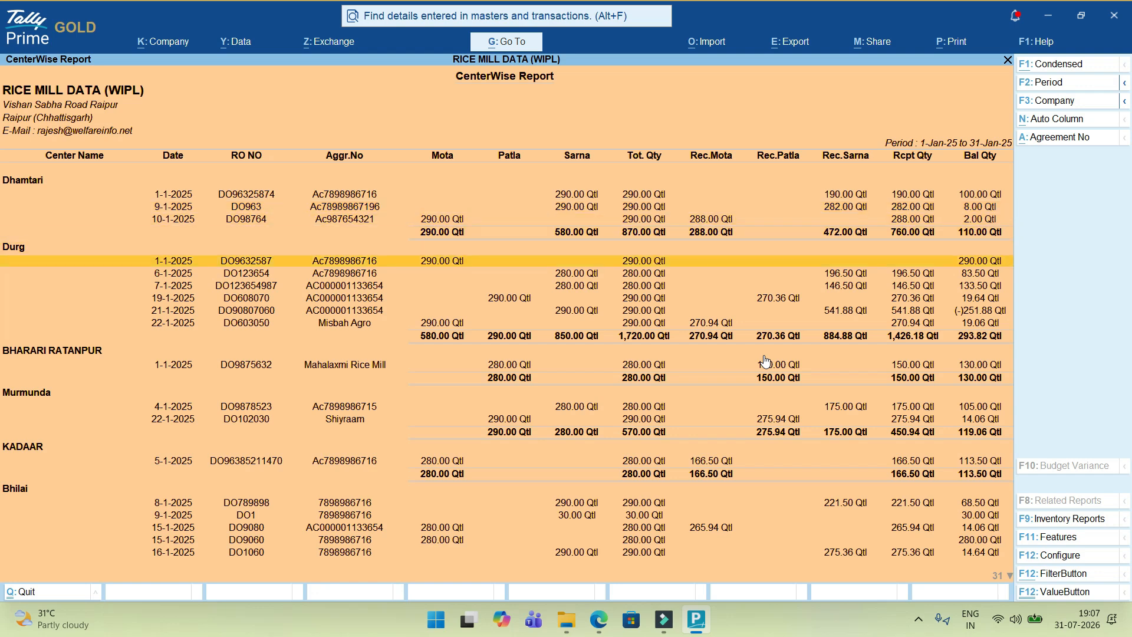
key(Escape)
View the Bag Statement for the third listed agreement and leave the statement
key(Down)
key(Return)
key(Down)
key(Down)
key(Return)
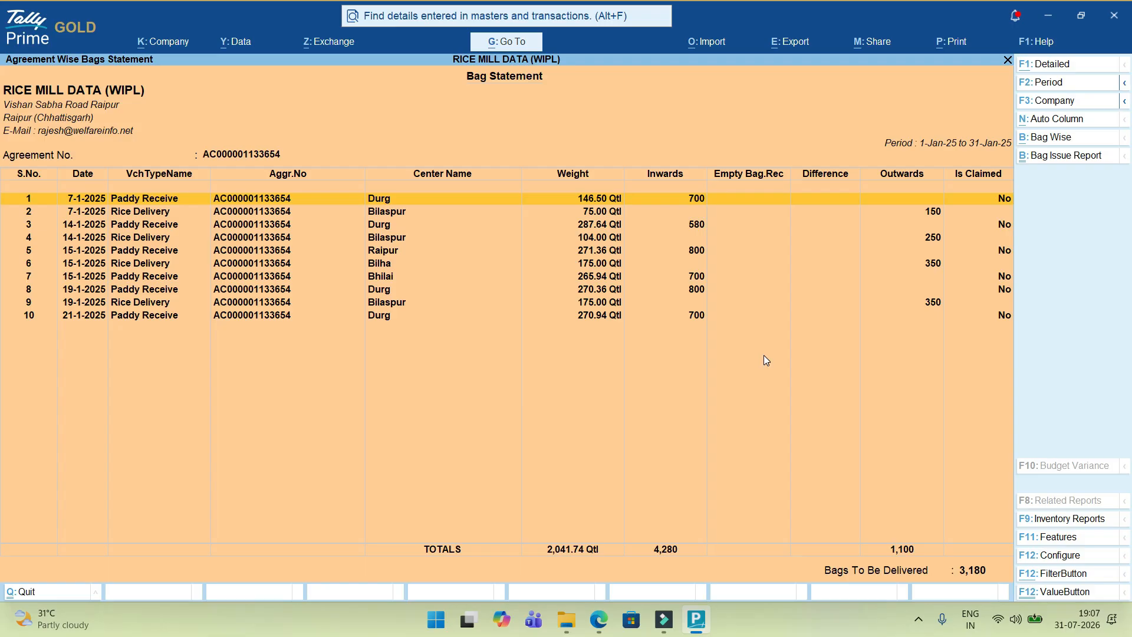
key(Escape)
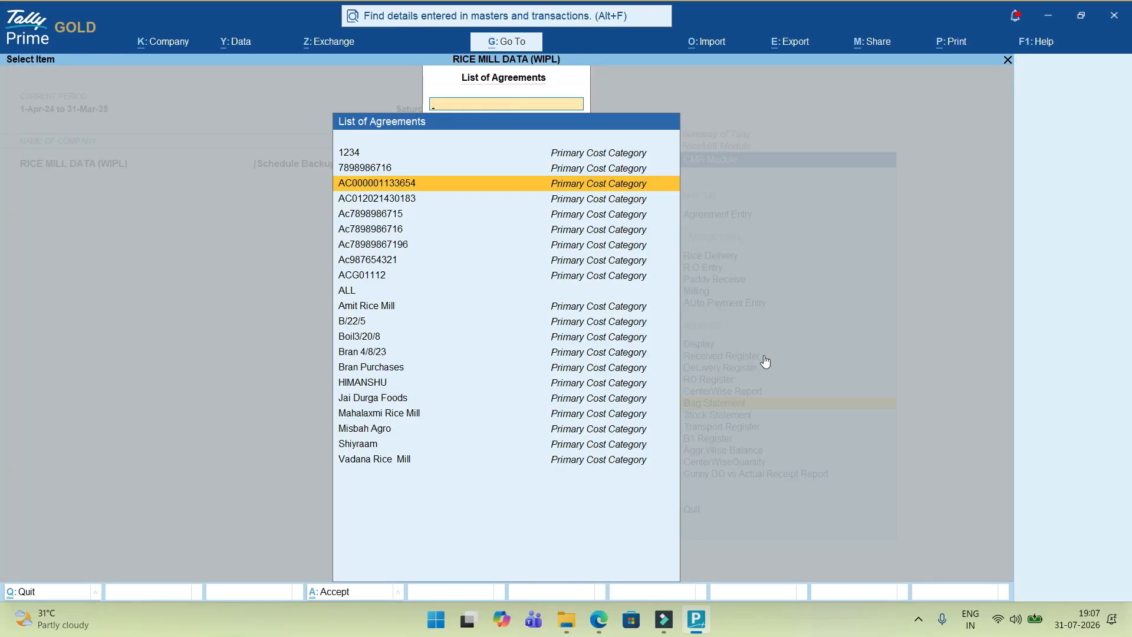
key(Escape)
View the CMR Stock Statement in detail, look down its rows and leave the statement
key(s)
key(alt+F5)
key(Down)
key(Down)
key(Down)
key(Down)
key(Down)
key(Down)
key(Down)
key(Down)
key(Down)
key(Down)
key(Down)
key(Down)
key(Down)
key(Down)
key(Escape)
View the Transport Register for Raipur Transport down to the 25-1-2025 entry and leave the register
key(Down)
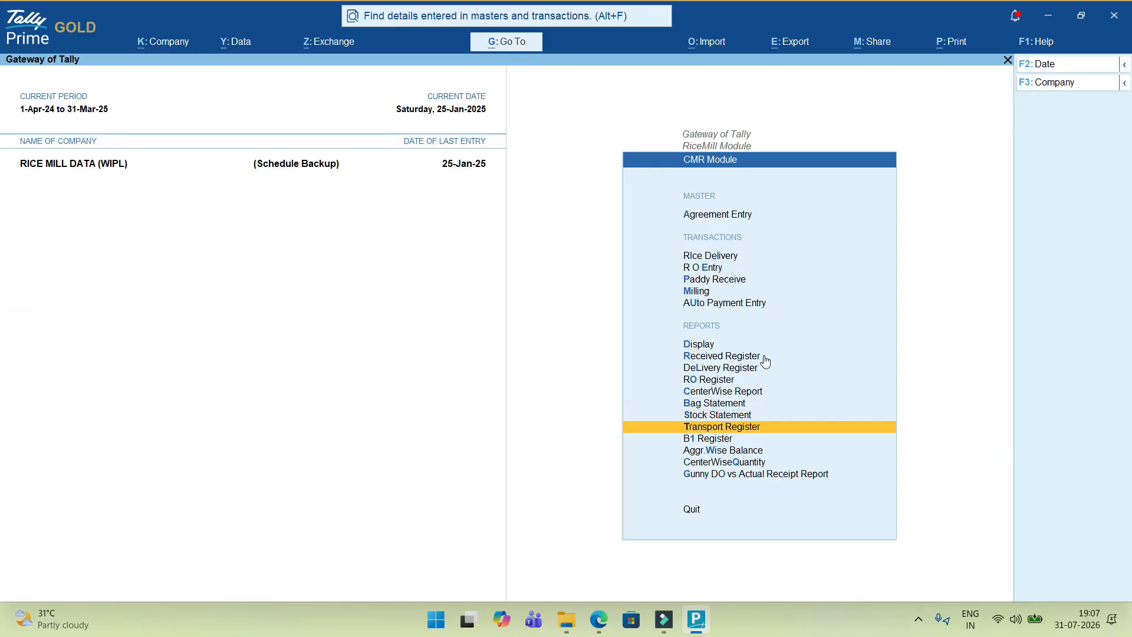
key(Return)
key(Down)
key(Down)
key(Up)
key(Up)
key(Down)
key(Return)
key(Down)
key(Down)
key(Down)
key(Down)
key(Down)
key(Down)
key(Down)
key(Down)
key(Down)
key(Down)
key(Down)
key(Down)
key(Down)
key(Down)
key(Down)
key(Down)
key(Down)
key(Down)
key(Down)
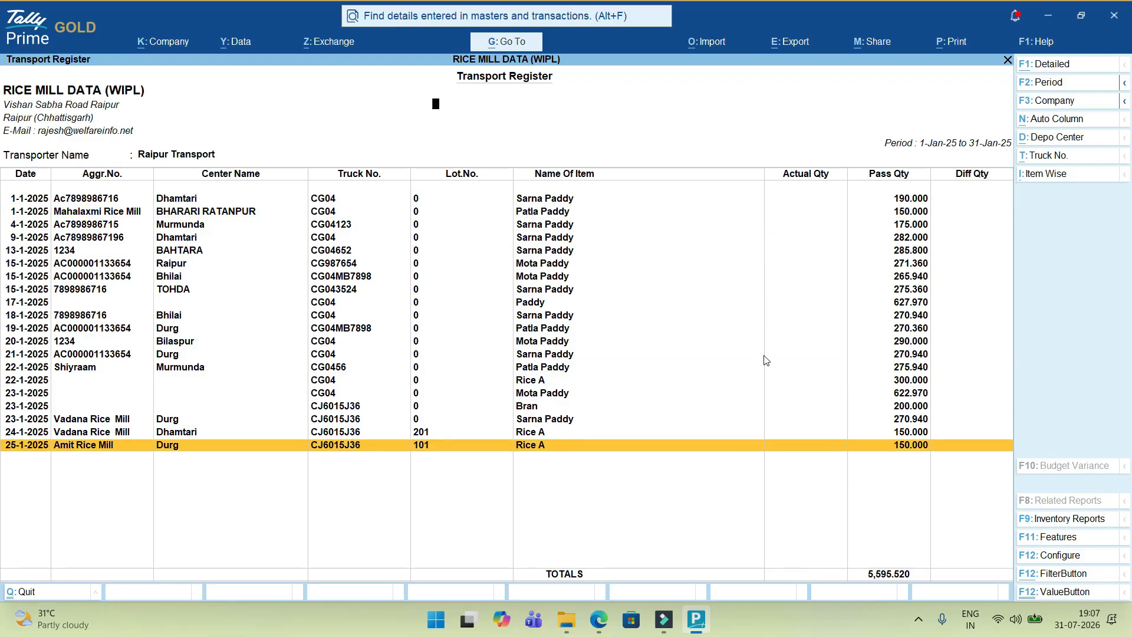
key(Escape)
key(Escape)
View the CMR B1 Register for Paddy, look through its daily January rows and leave the register
key(Down)
key(Return)
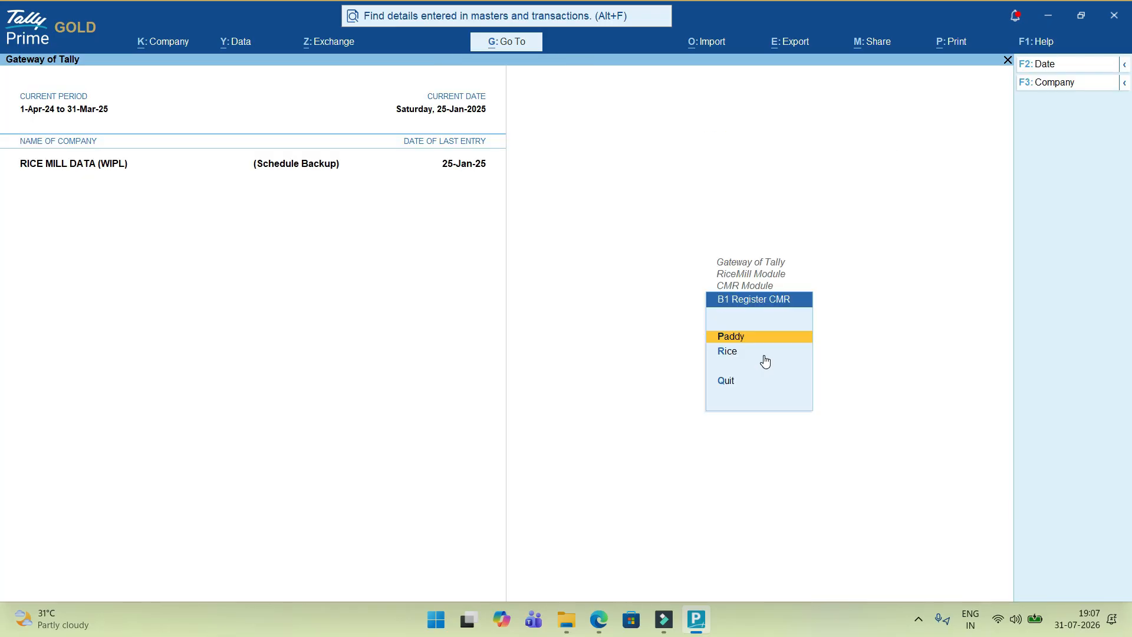
key(Return)
key(Down)
key(Down)
key(Down)
key(Down)
key(Down)
key(Down)
key(Down)
key(Down)
key(Down)
key(Down)
key(Down)
key(Down)
key(Down)
key(Down)
key(Down)
key(Down)
key(Down)
key(Down)
key(Down)
key(Down)
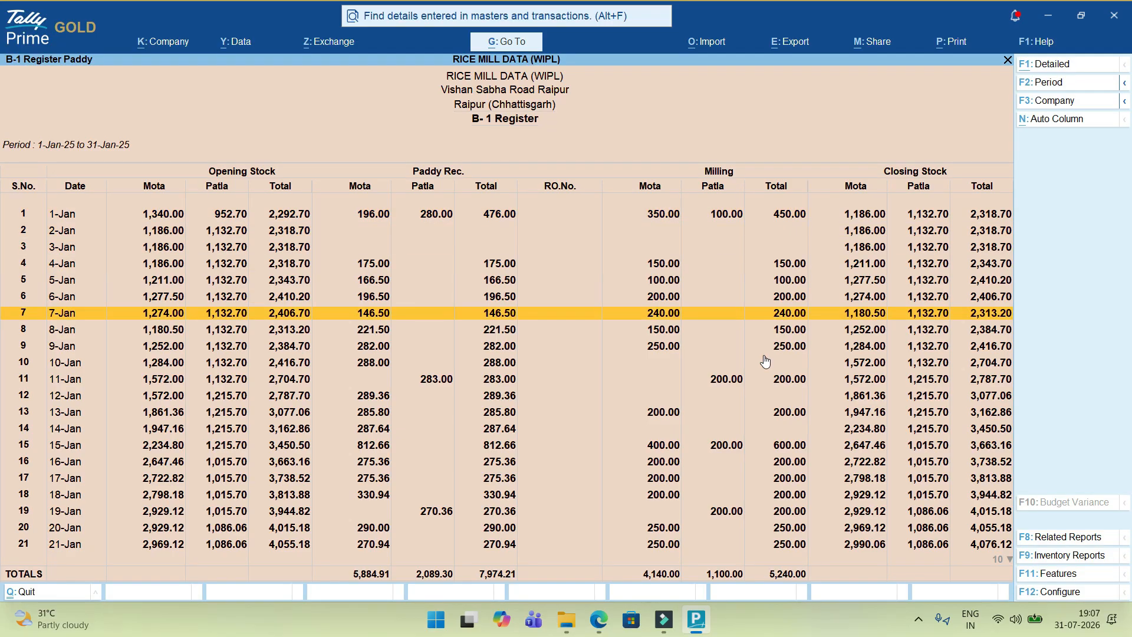
key(Down)
key(Down)
key(Down)
key(Down)
key(Down)
key(Down)
key(Down)
key(Escape)
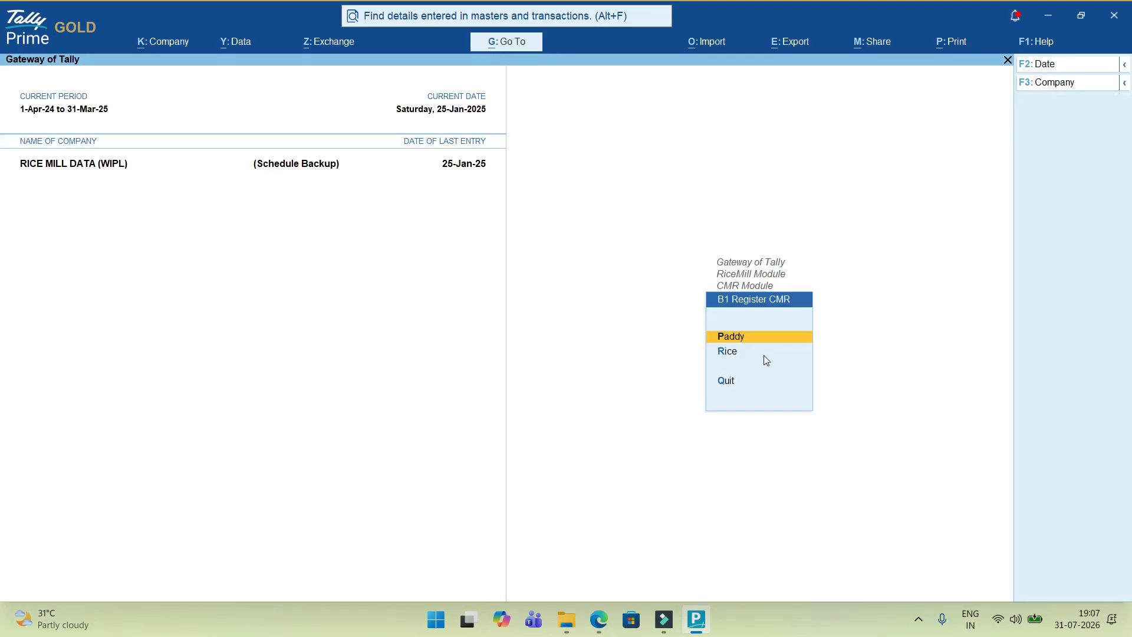
View the Aggr.Wise Balance report, look through the agreements down to Mahalaxmi Rice Mill and leave the report
key(Escape)
key(Down)
key(Return)
key(Down)
key(Down)
key(Up)
key(Up)
key(Down)
key(Down)
key(Down)
key(Down)
key(Down)
key(Down)
key(Down)
key(Down)
key(Down)
key(Down)
key(Down)
key(Down)
key(Down)
key(Down)
key(Down)
key(Down)
key(Down)
key(Down)
key(Down)
key(Down)
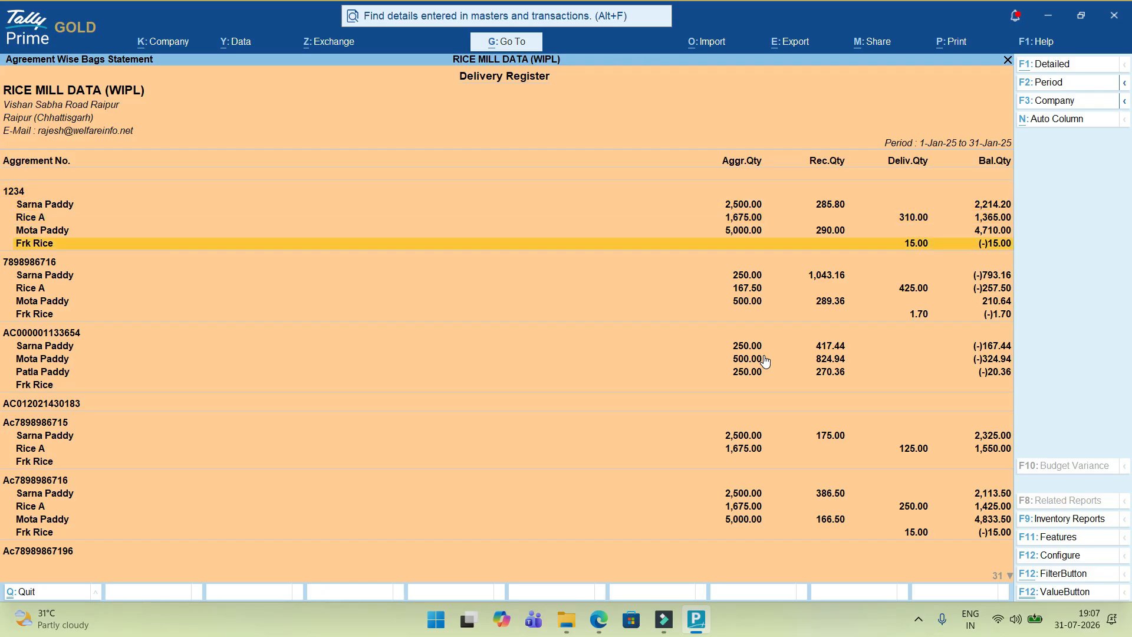
key(Down)
key(Down)
key(Down)
key(Down)
key(Down)
key(Down)
key(Down)
key(Down)
key(Down)
key(Down)
key(Down)
key(Down)
key(Down)
key(Down)
key(Down)
key(Down)
key(Down)
key(Down)
key(Down)
key(Down)
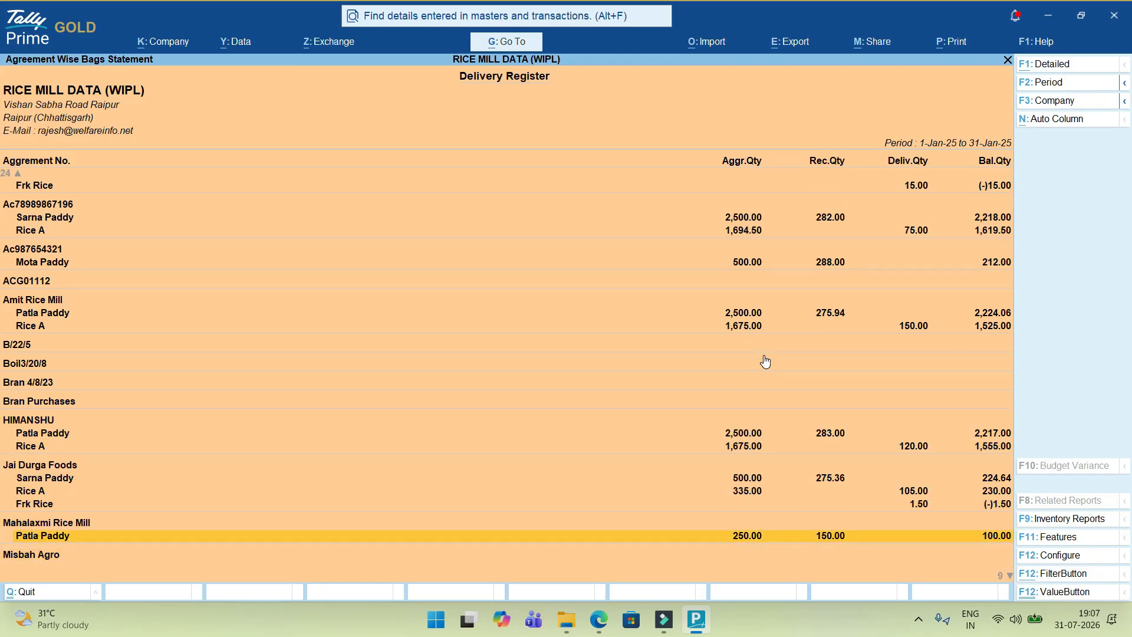
key(Escape)
View the CenterWiseQuantity report for Paddy, look down its rows and return to the CMR reports
key(Down)
key(Return)
key(Return)
key(Down)
key(Down)
key(Down)
key(Down)
key(Down)
key(Down)
key(Down)
key(Down)
key(Down)
key(Down)
key(Down)
key(Escape)
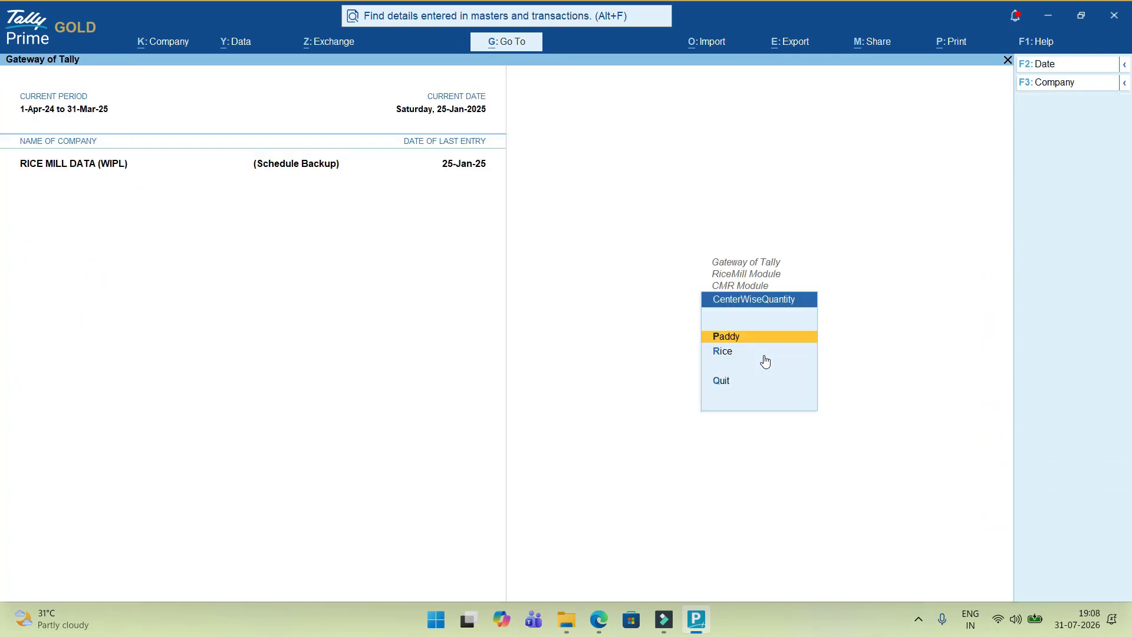
key(Escape)
View the Gunny DO vs Actual Receipt Report, look down to the 25-1-2025 entry and leave the report
key(Down)
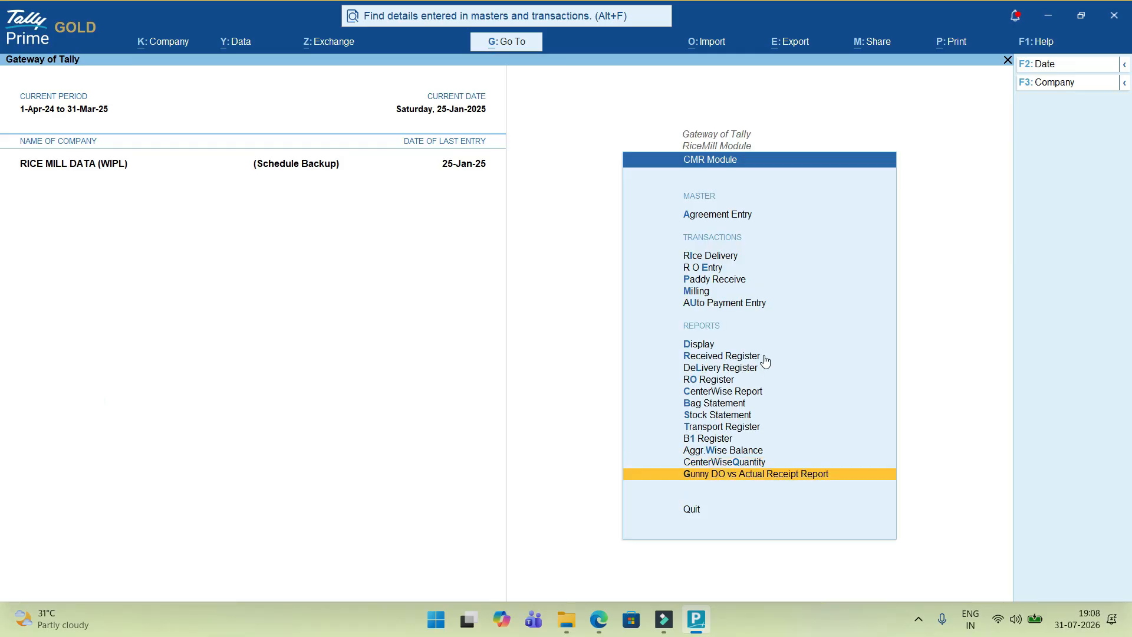
key(Return)
key(Down)
key(Down)
key(Down)
key(Down)
key(Down)
key(Down)
key(Down)
key(Down)
key(Down)
key(Down)
key(Down)
key(Down)
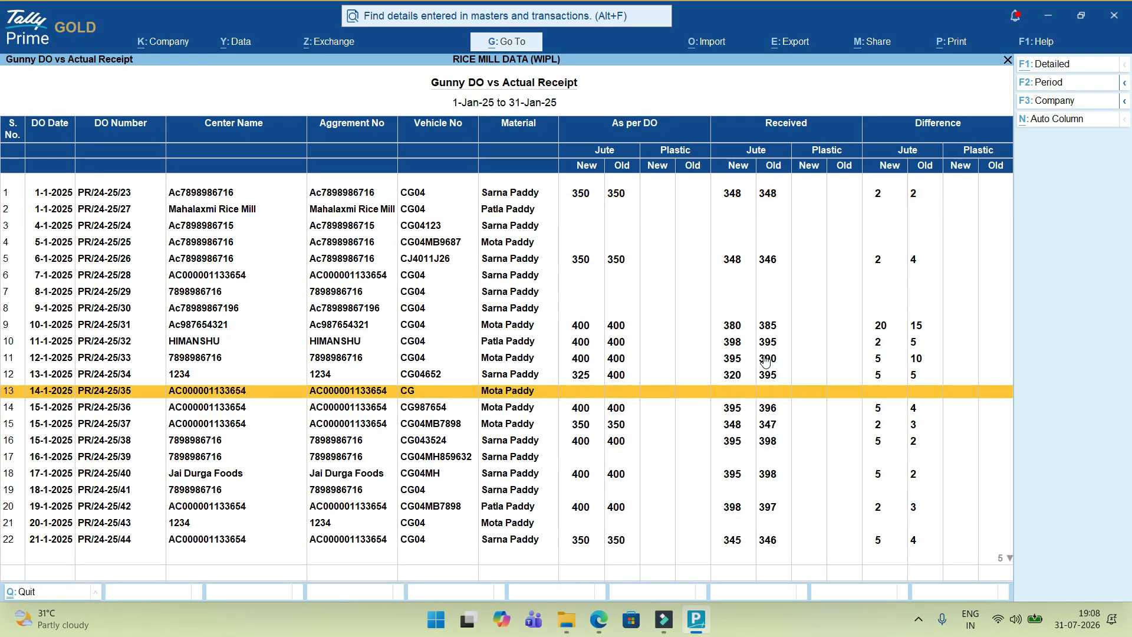
key(Down)
key(Down)
key(Down)
key(Down)
key(Down)
key(Down)
key(Down)
key(Down)
key(Down)
key(Down)
key(Down)
key(Down)
key(Down)
key(Down)
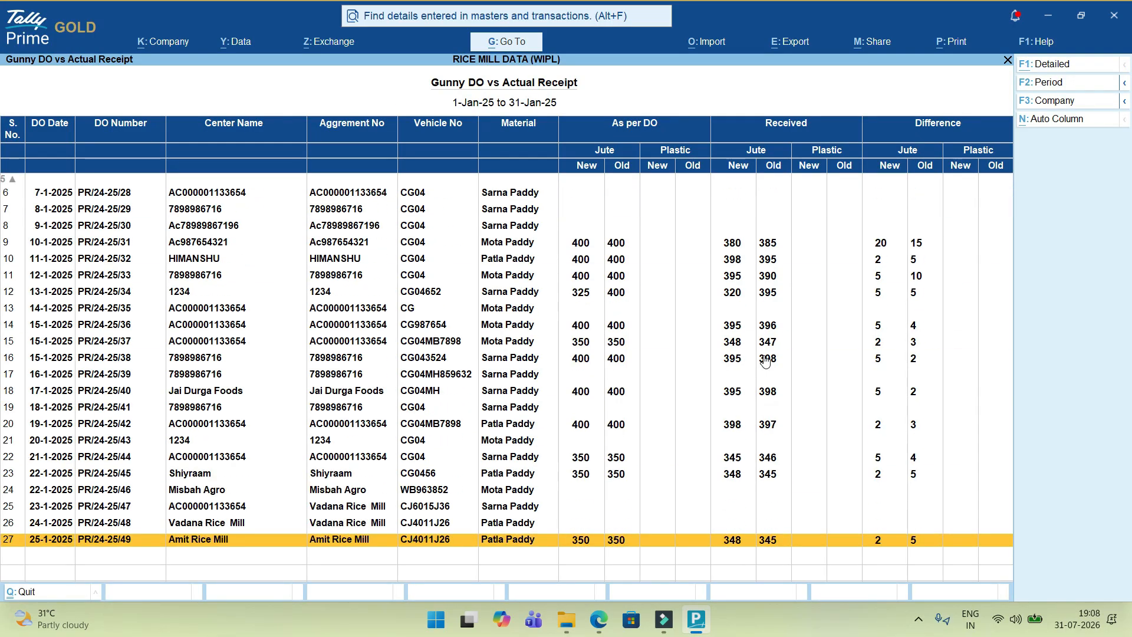
key(Escape)
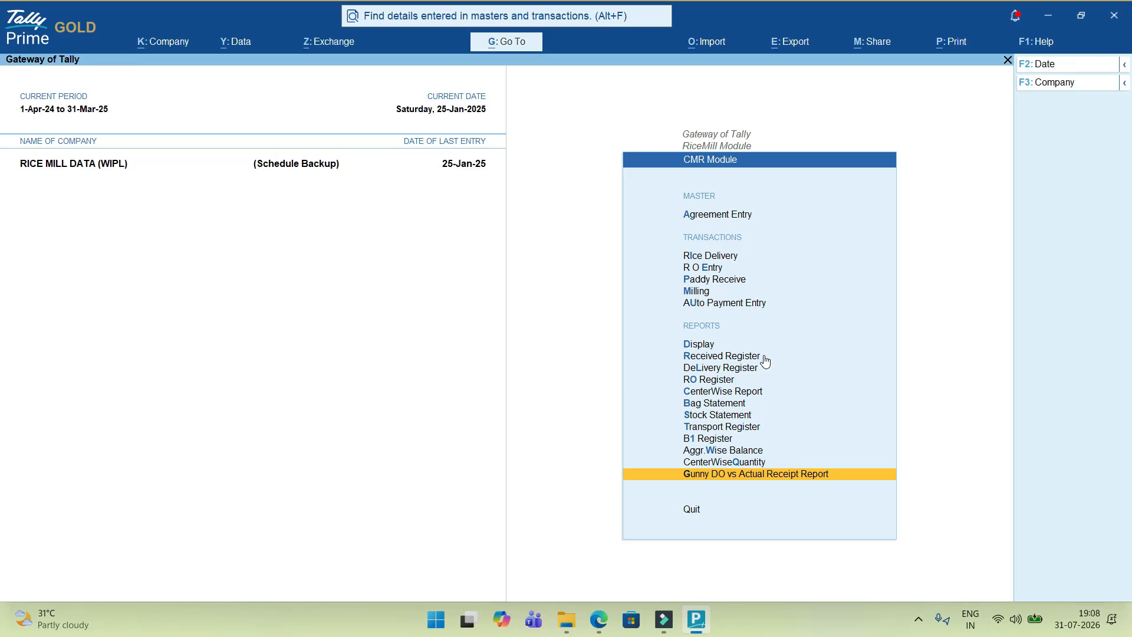